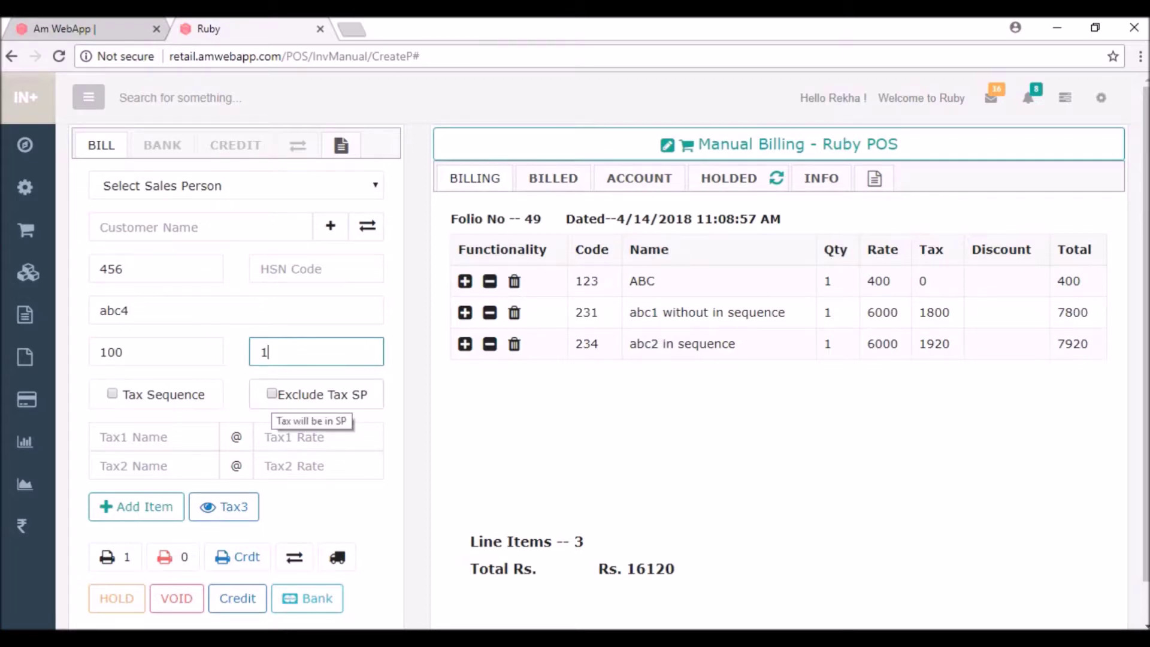
- Tick Exclude Tax SP so abc4's tax is charged on top of its 100 price
click(271, 393)
- Add abc4 to the bill with 10% gst on top, giving a 110 line total
click(153, 437)
text(gst)
key(Tab)
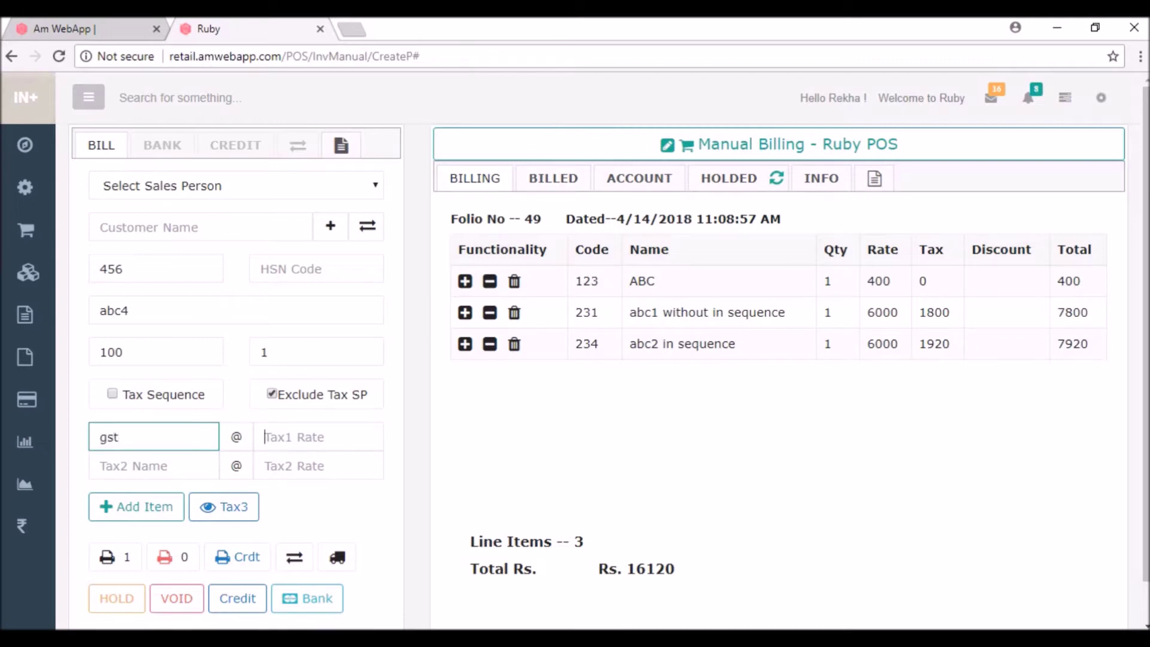
text(10)
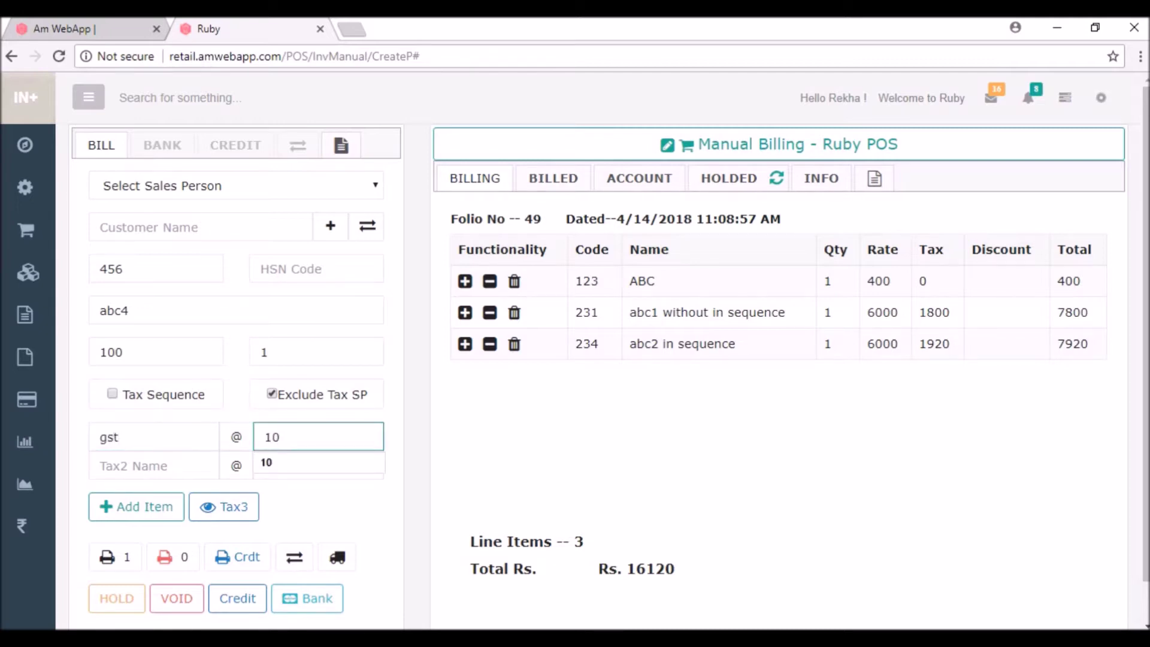
click(136, 507)
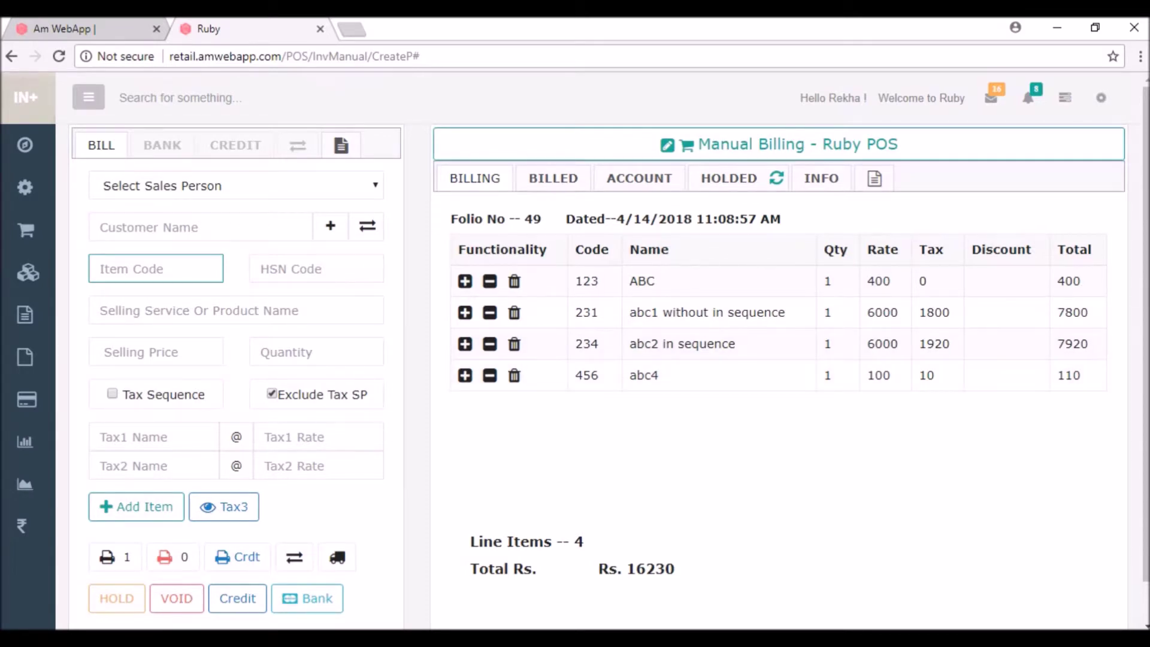
- Enter item code 123, name abc2, price 100 and quantity 1
key(Down)
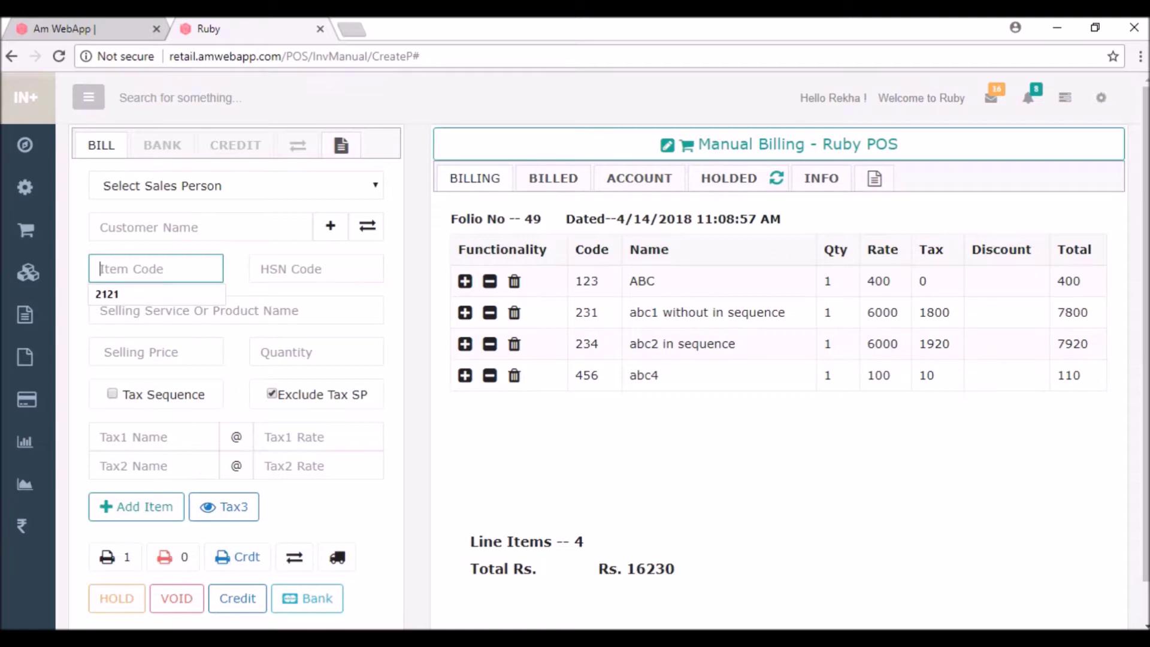
text(123)
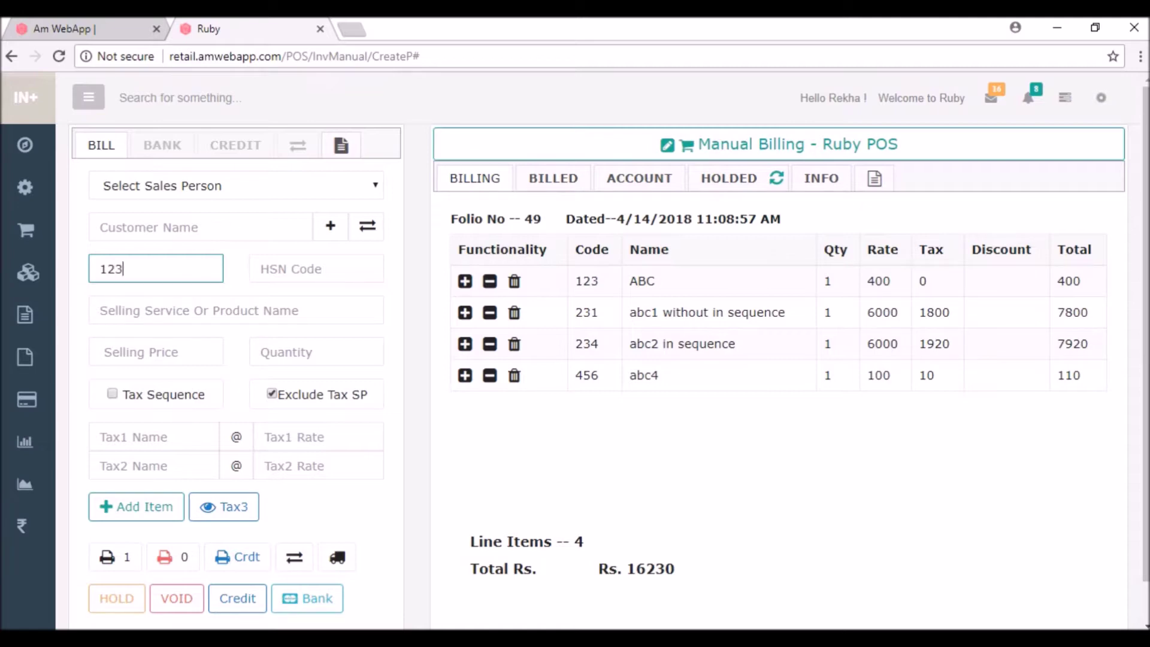
click(102, 310)
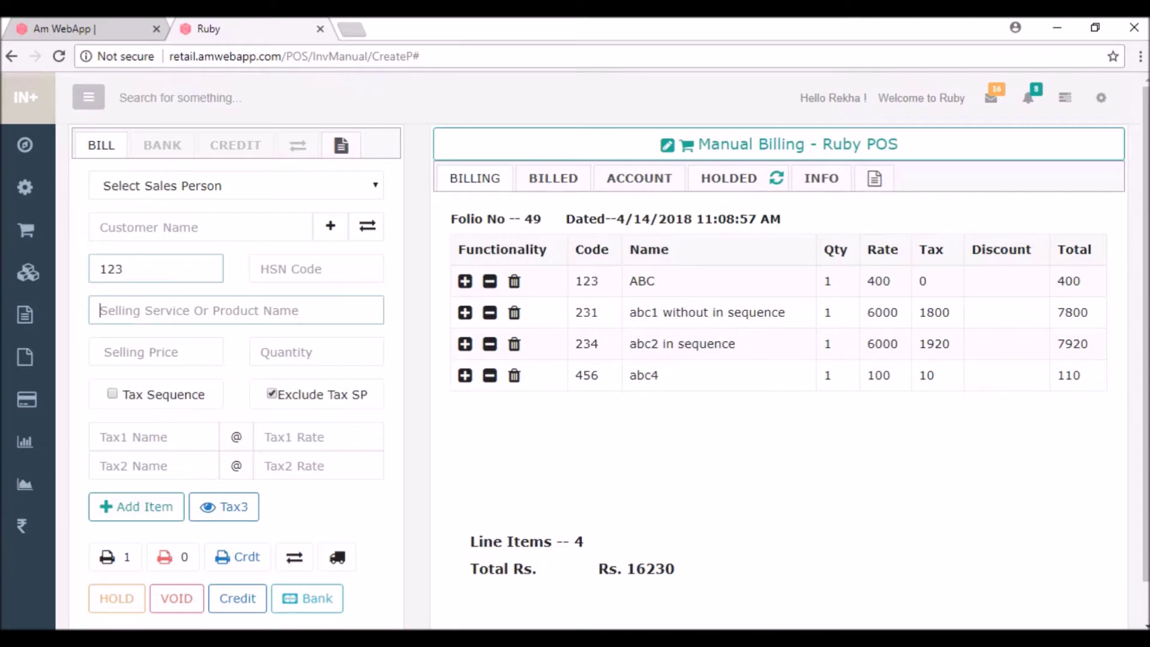
text(abc)
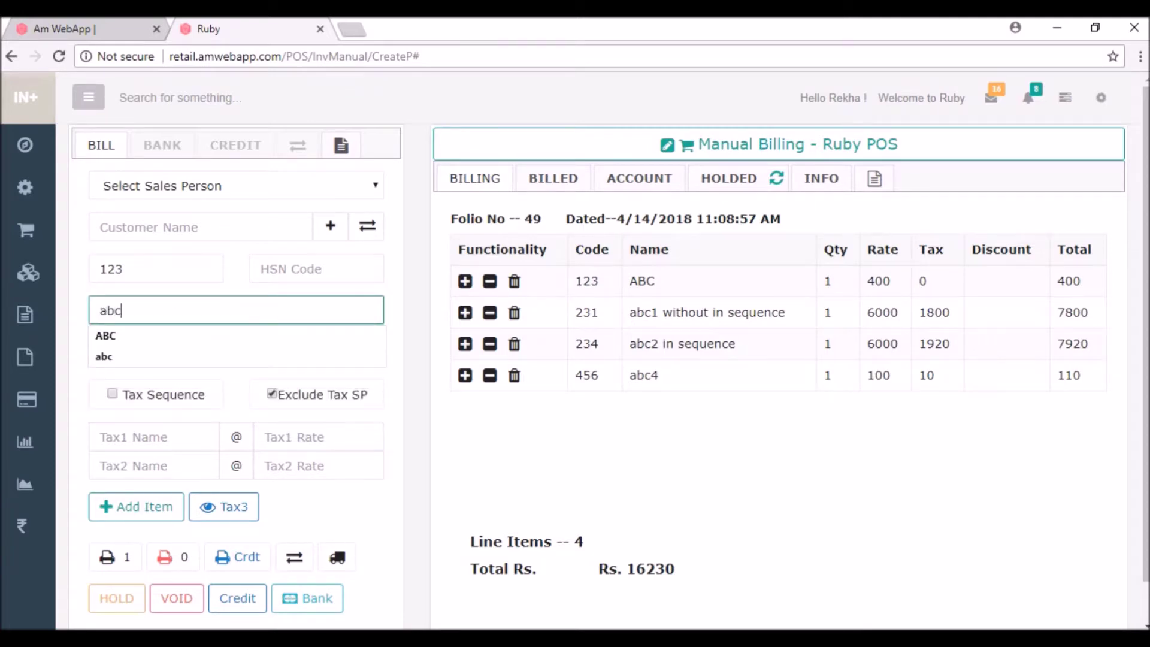
text(2)
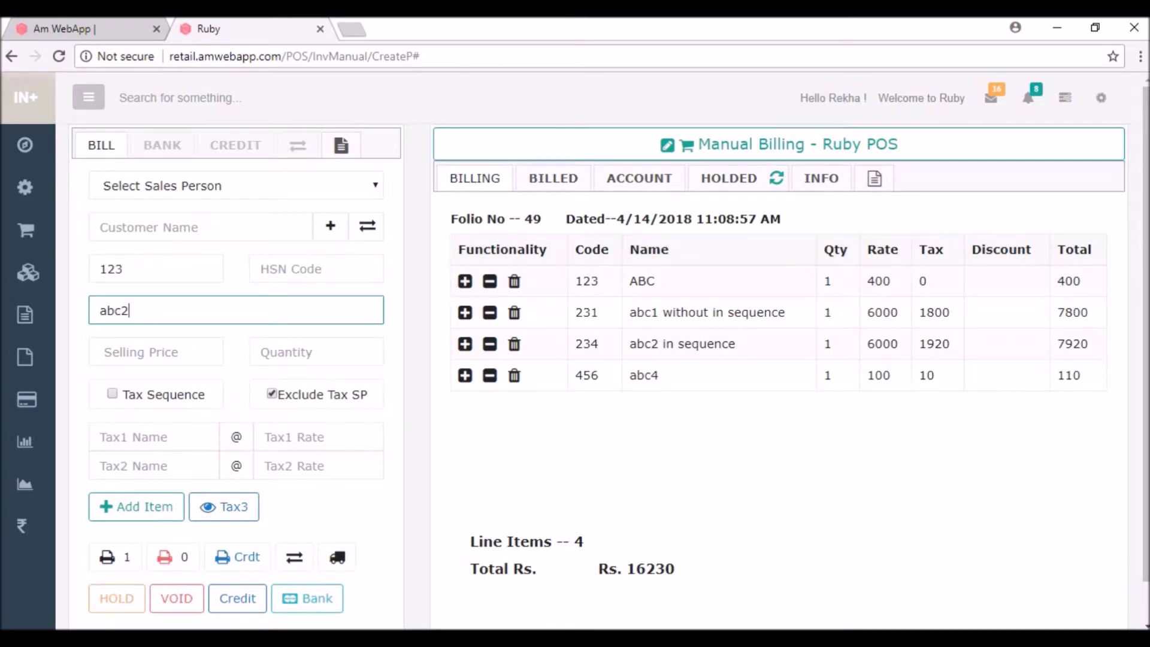
click(102, 352)
text(100)
key(Tab)
text(1)
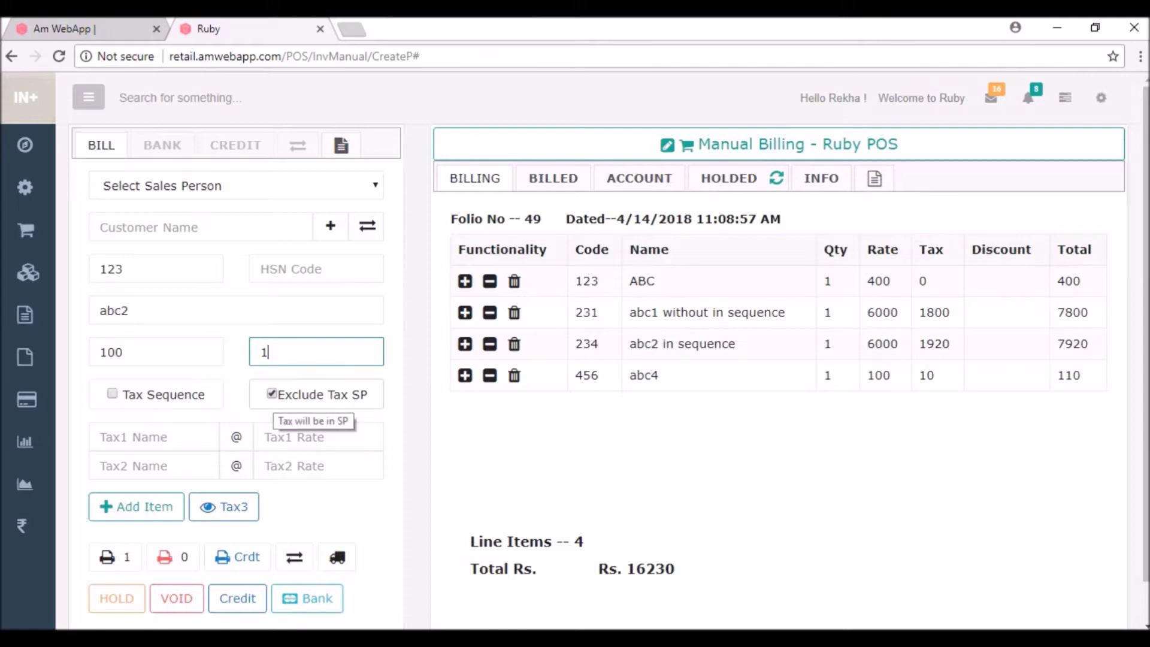
- Add abc2 with 10% gst included in its price, then preview bill 49's invoice
click(271, 394)
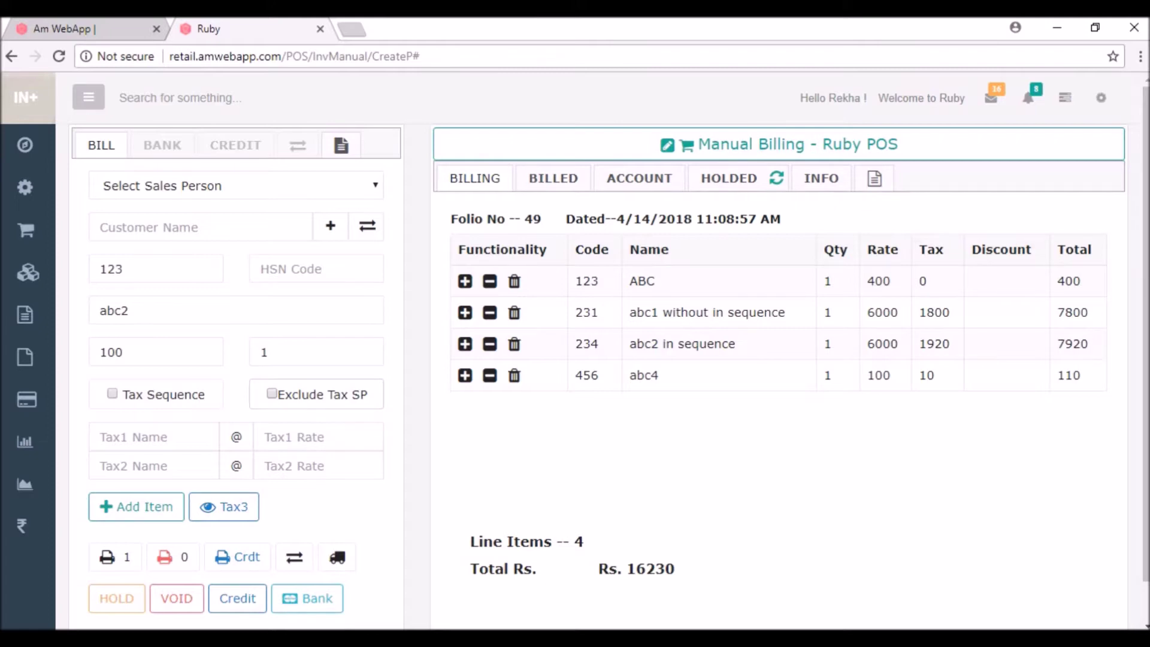
click(154, 437)
text(s)
key(BackSpace)
text(gst)
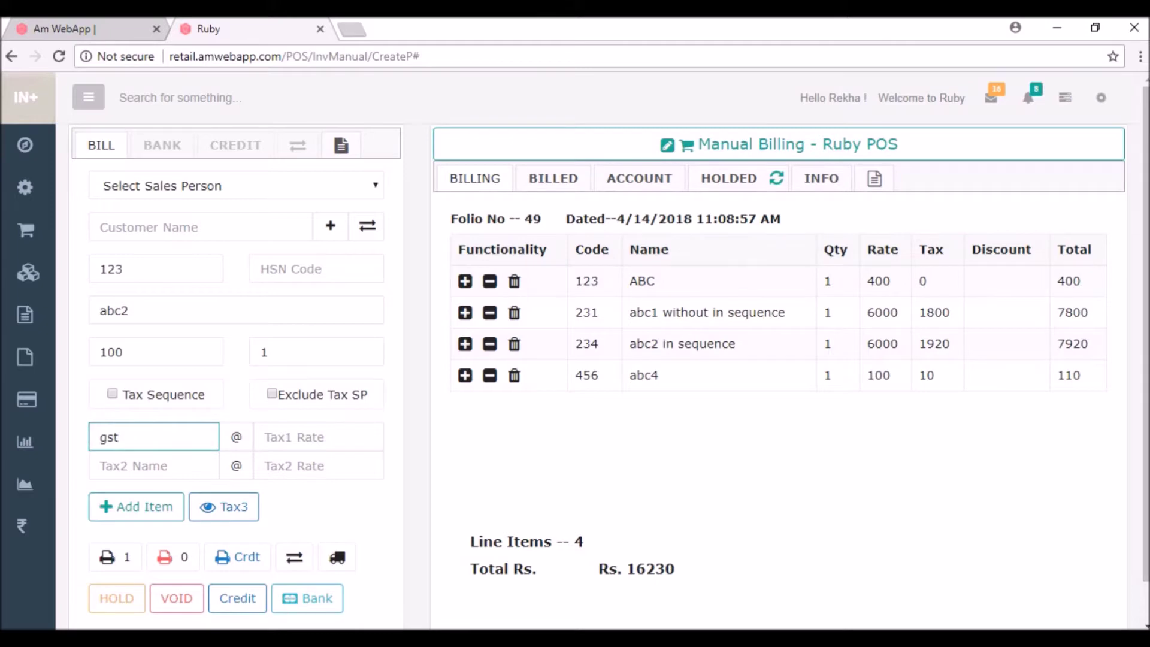
key(Tab)
text(10)
click(137, 506)
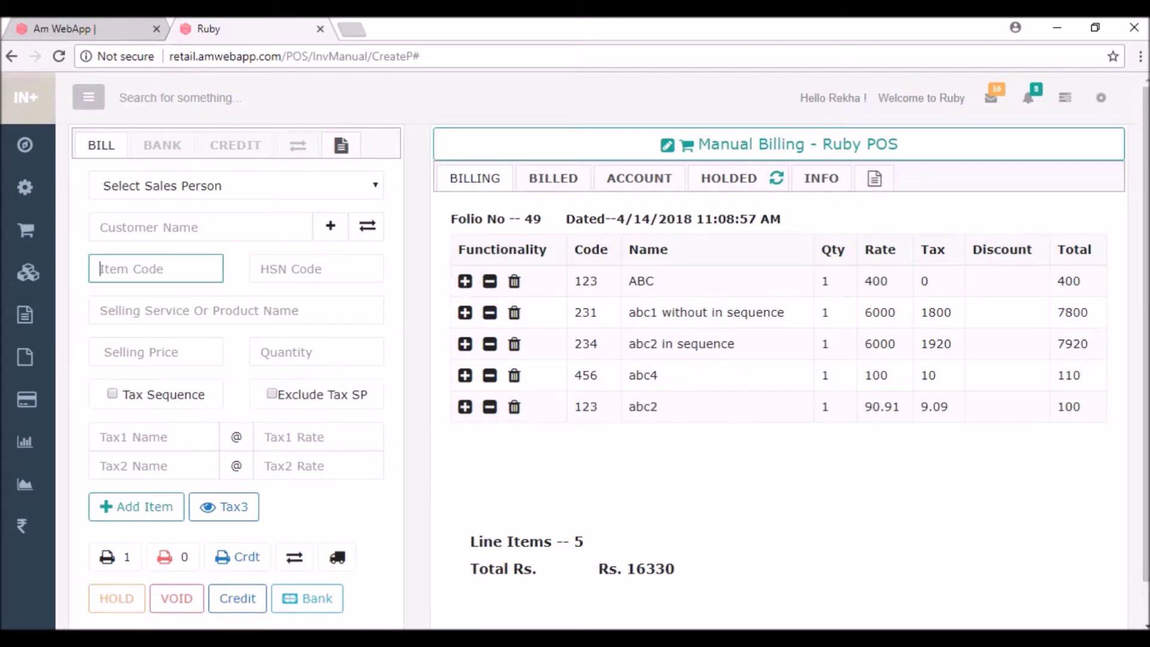
click(874, 178)
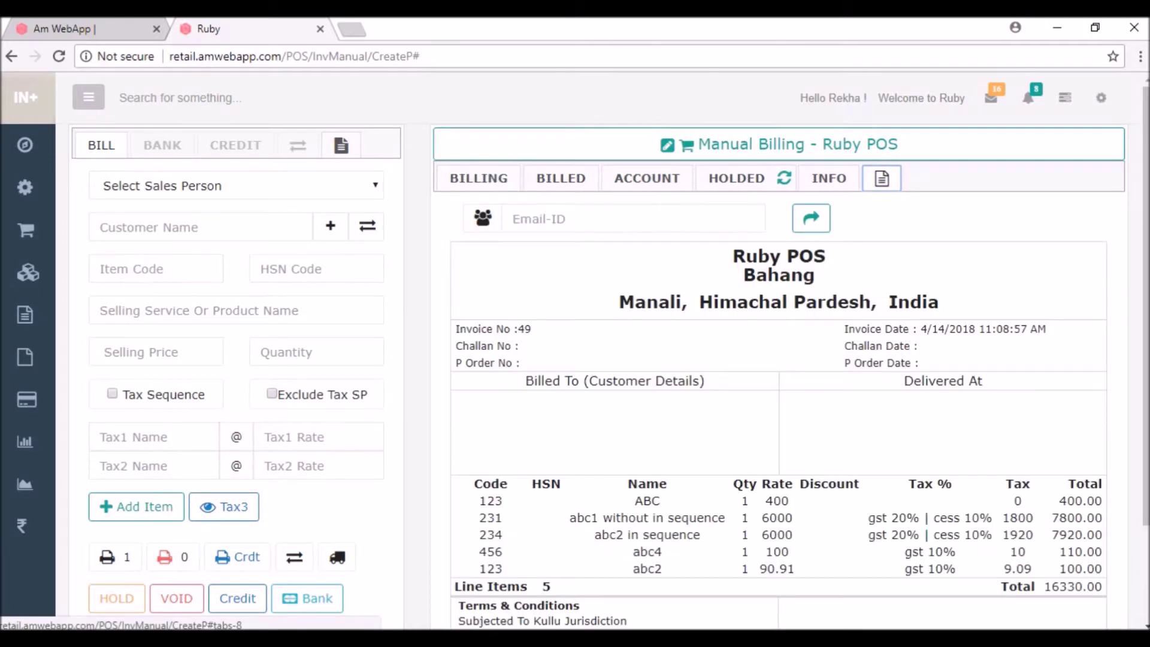
click(479, 178)
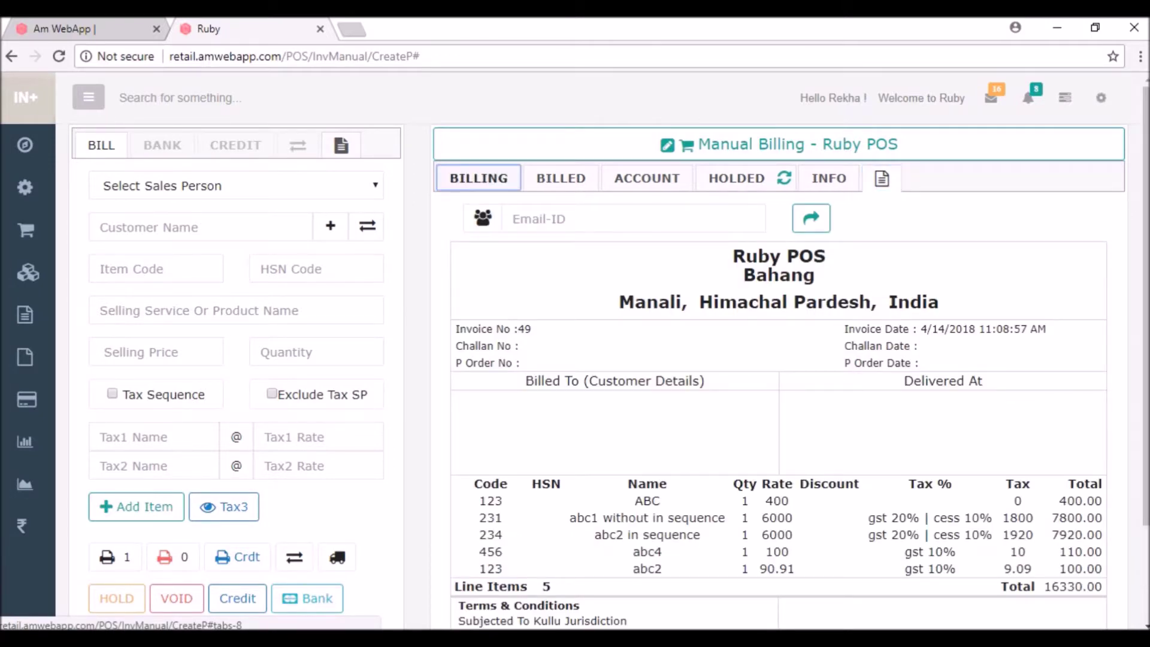
click(558, 178)
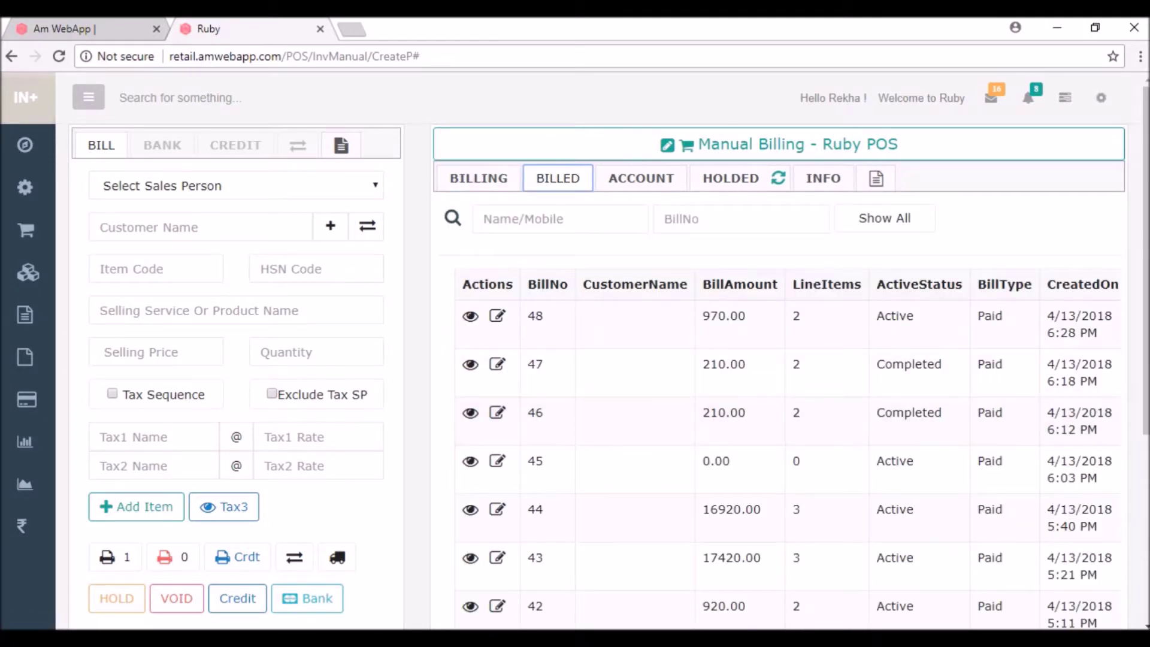
click(882, 178)
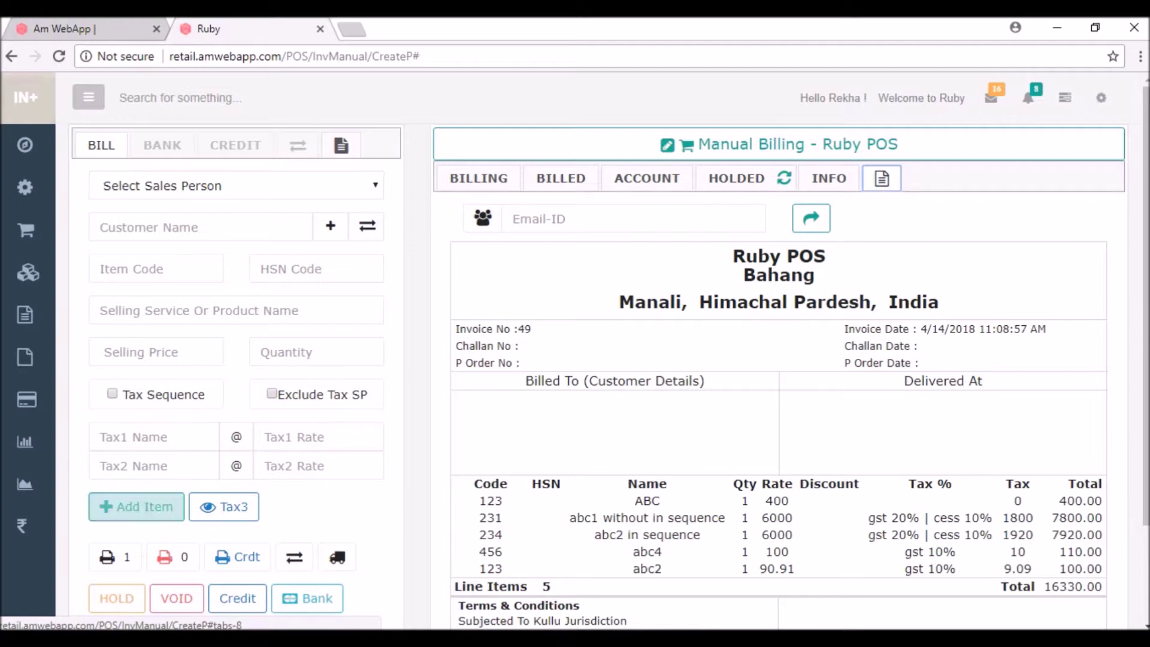
- Complete bill 49 and save its invoice as the PDF 'bill4' via Microsoft Print to PDF
click(115, 557)
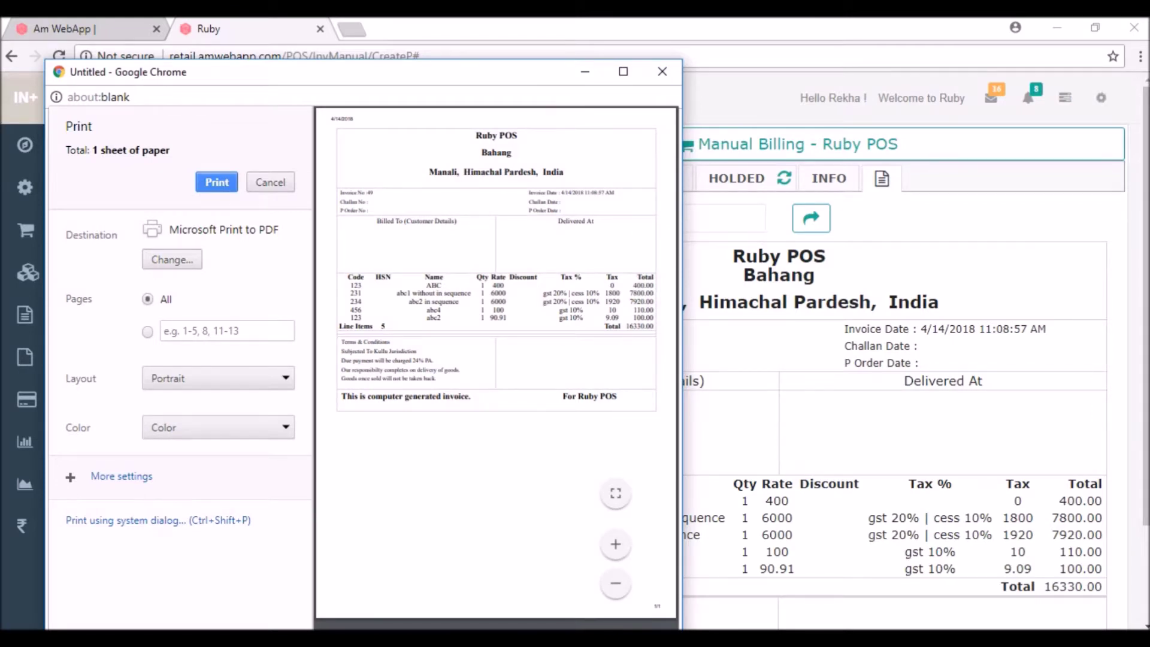
click(216, 182)
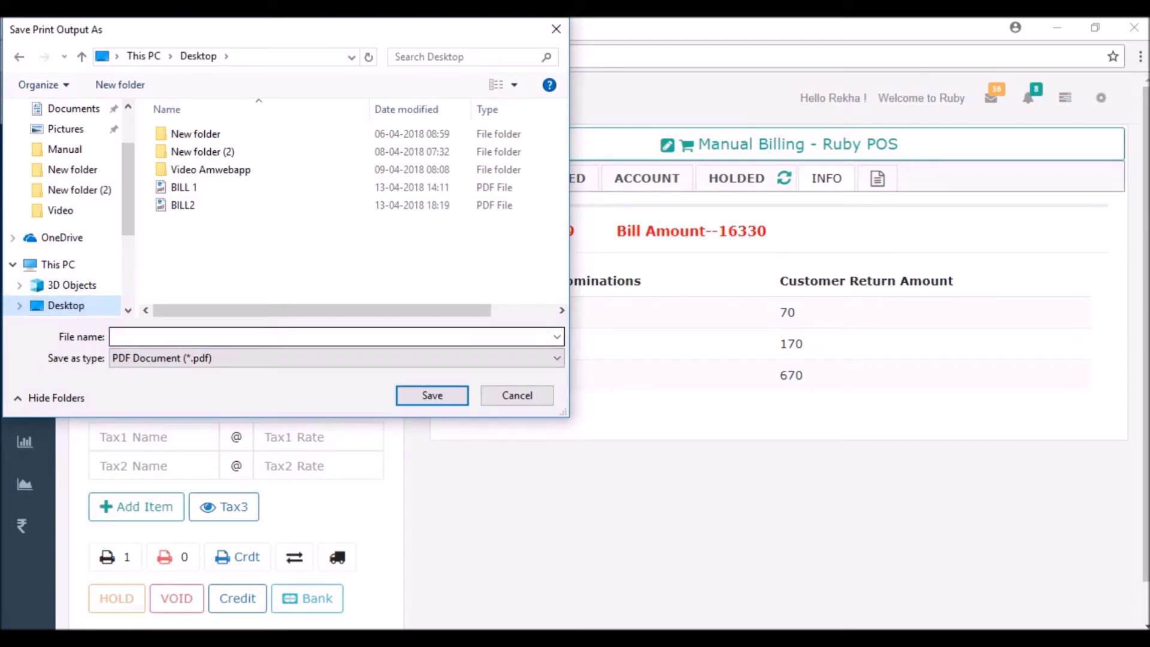
text(b)
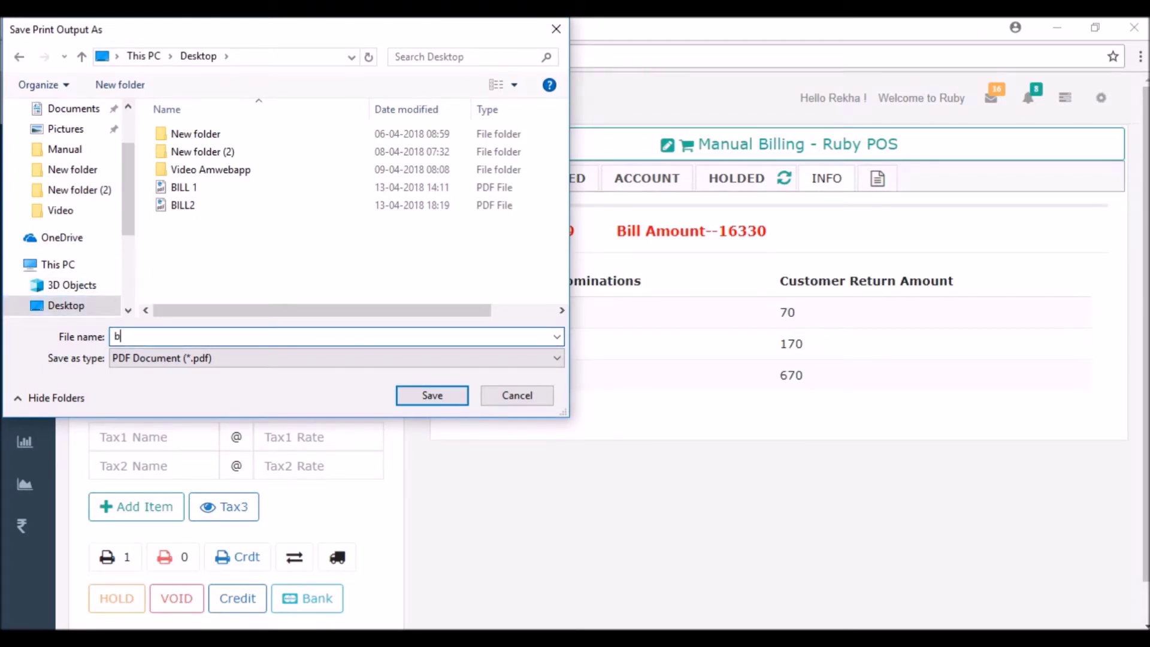
text(ill4)
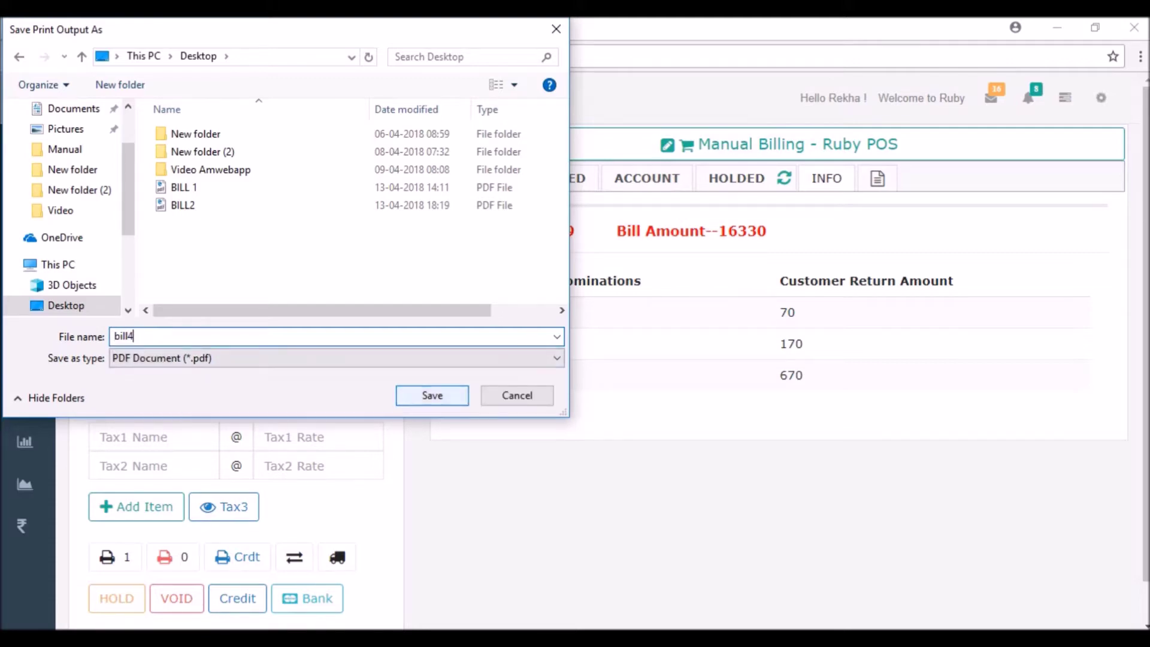
click(432, 395)
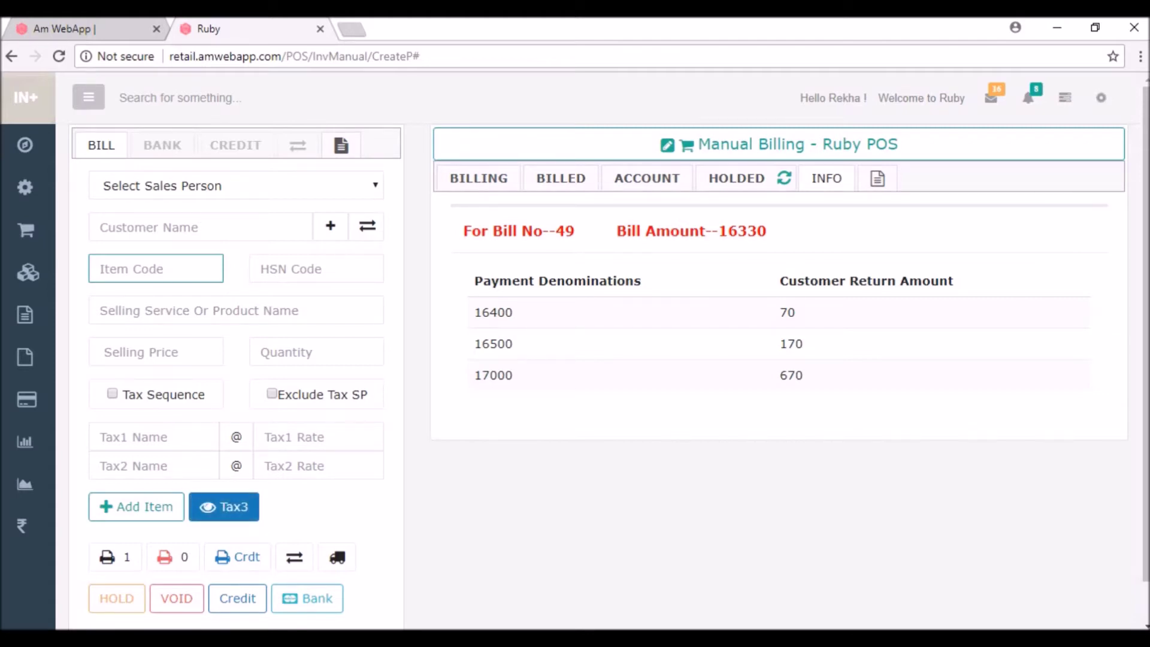
- Enter the customer's name on the new bill, capitalising its first letter
click(224, 507)
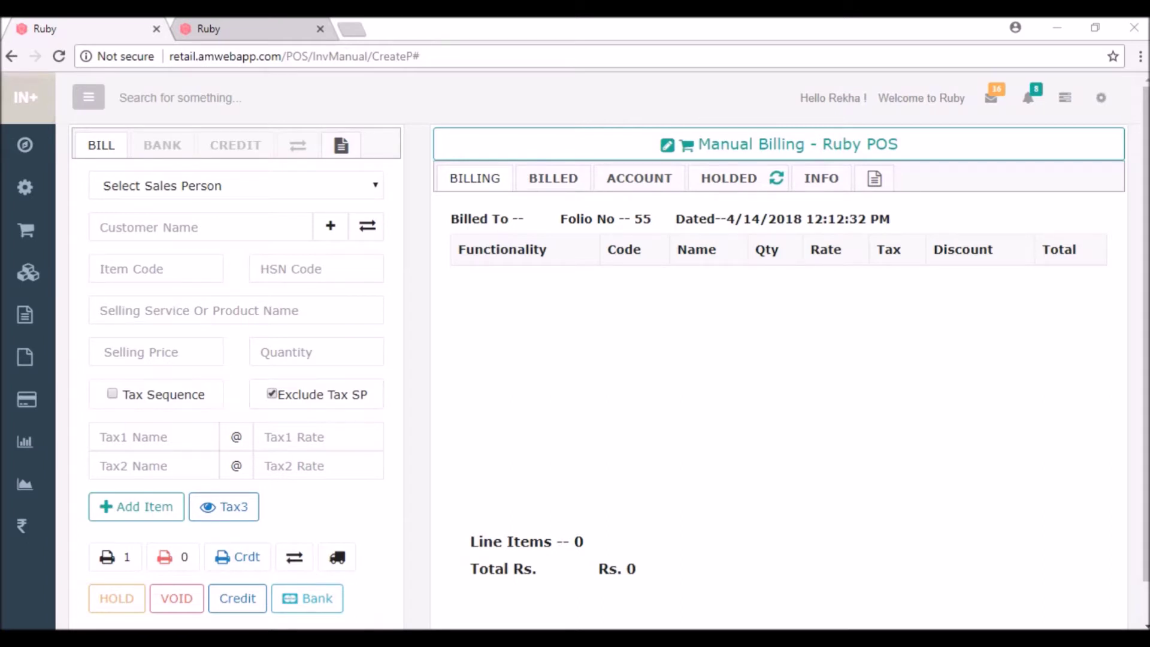
click(200, 226)
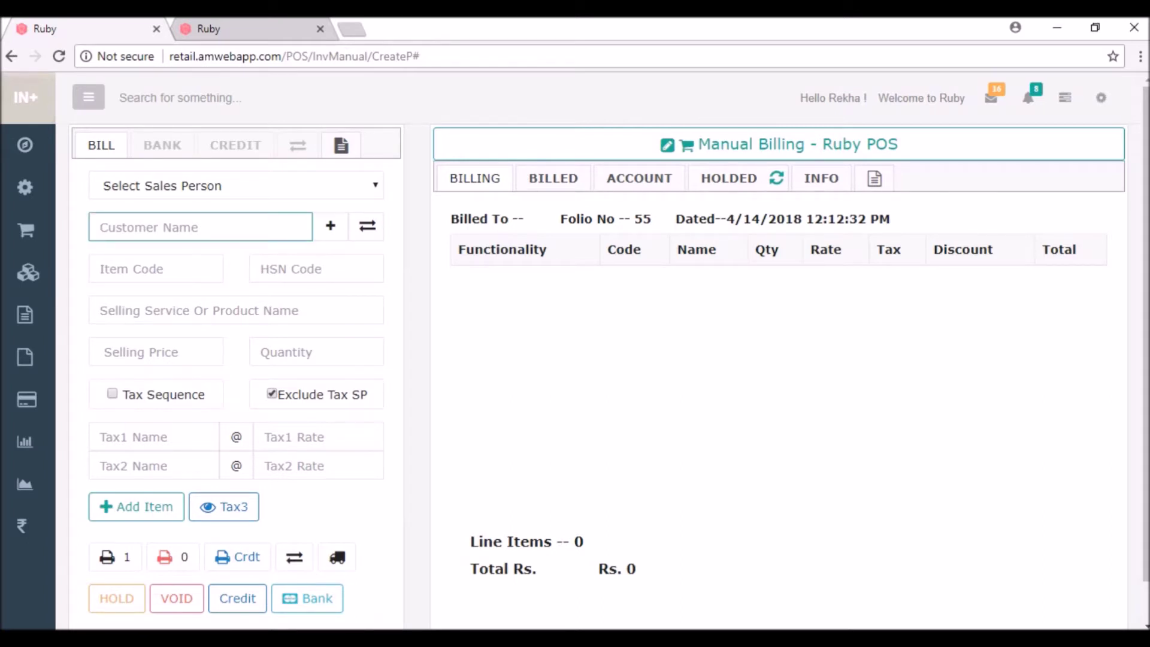
text(rekha)
click(155, 268)
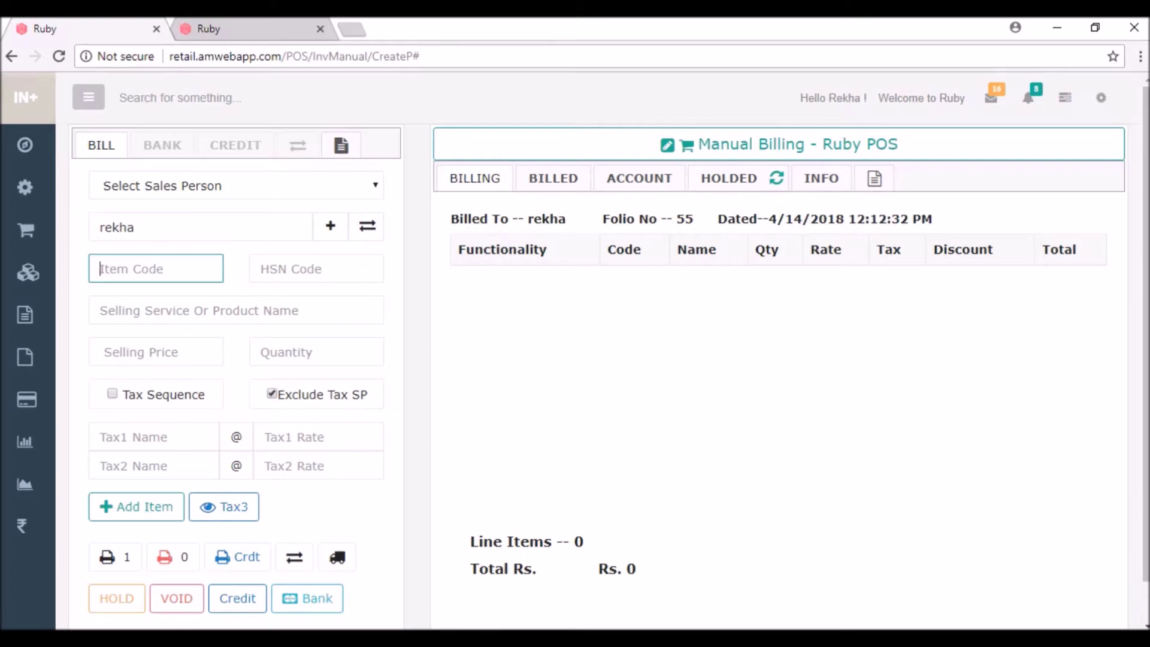
click(100, 227)
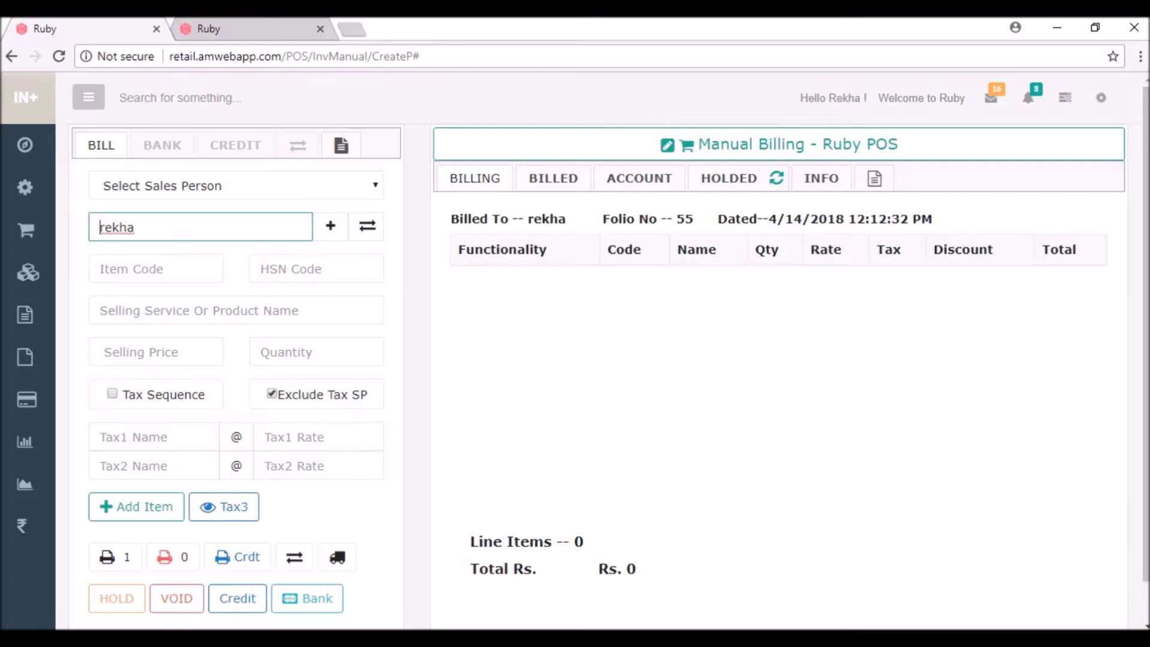
key(Delete)
text(R)
click(156, 268)
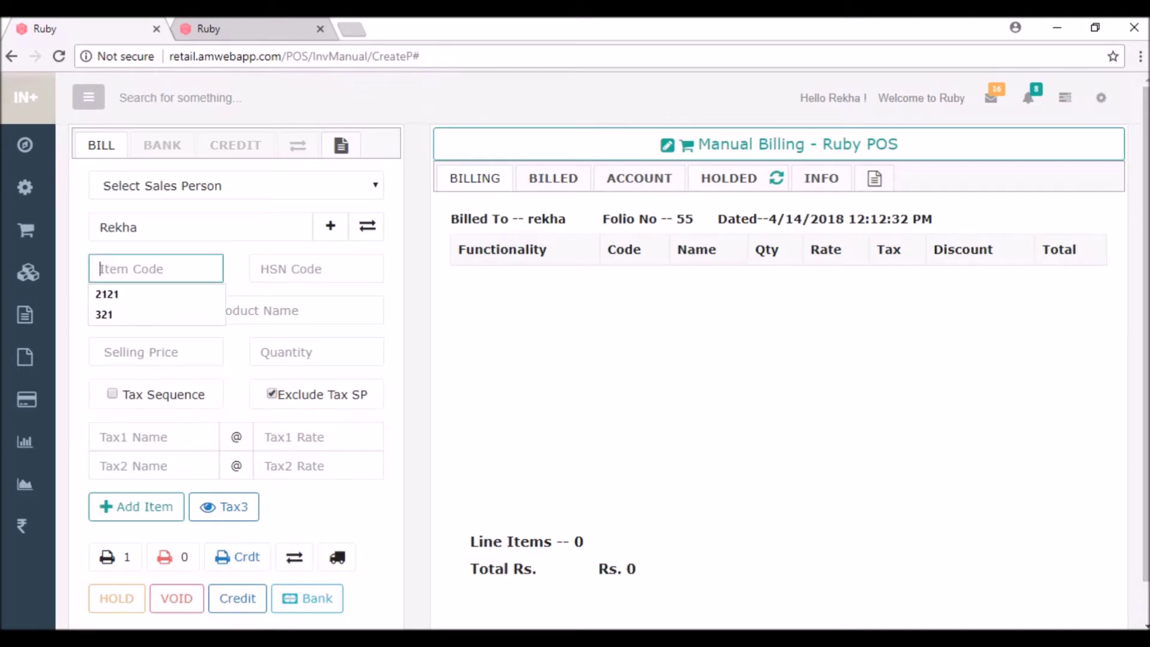
- Add one mobile, item code 456, at 10000 to the bill
text(456)
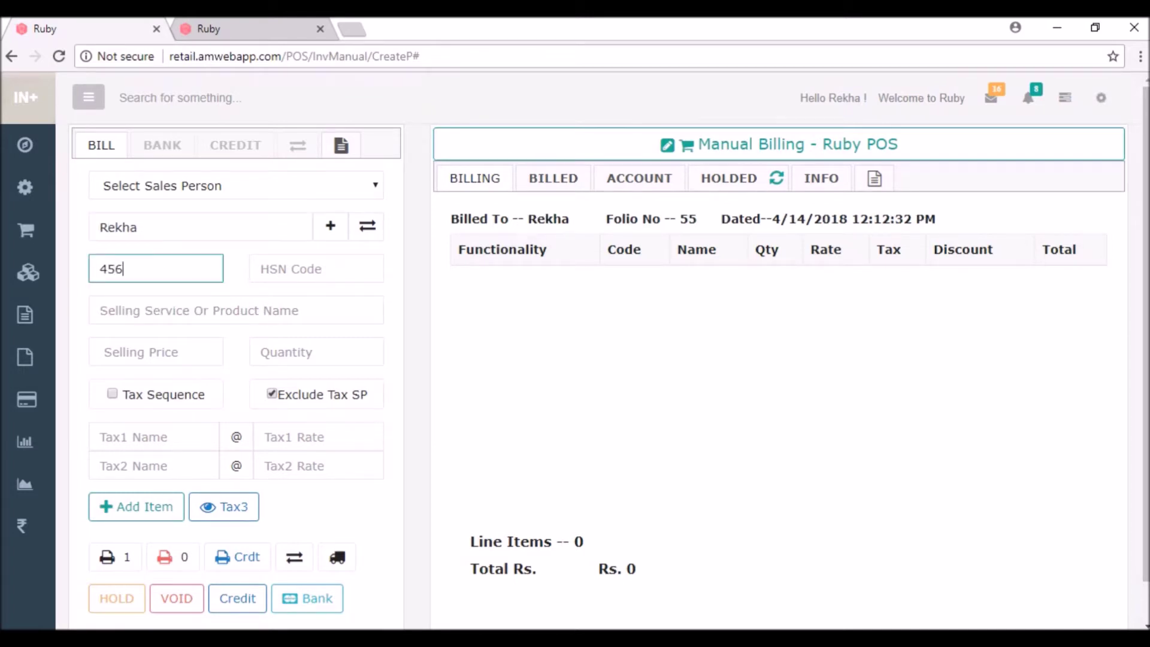
click(235, 310)
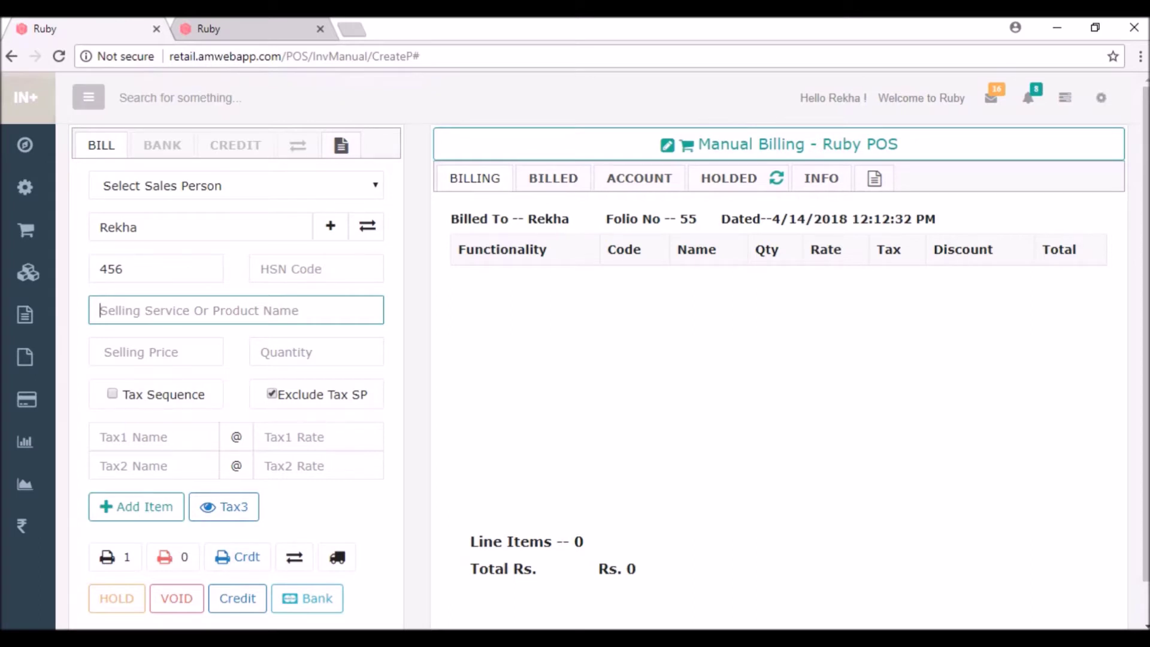
text(mobile)
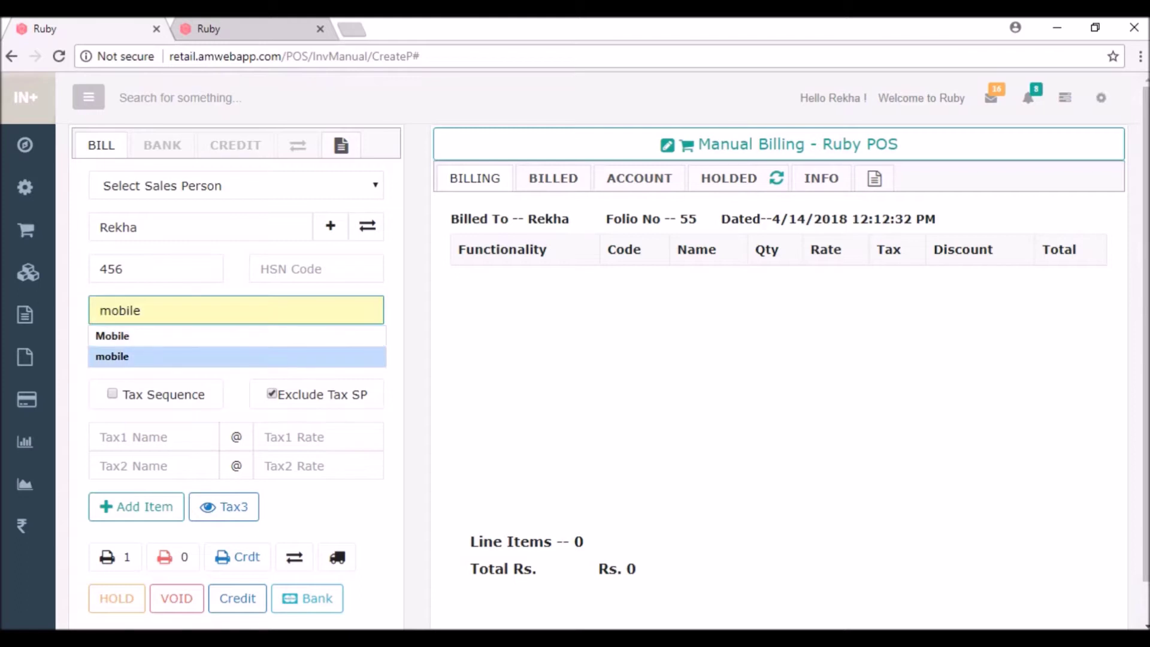
key(Return)
key(Tab)
text(10000)
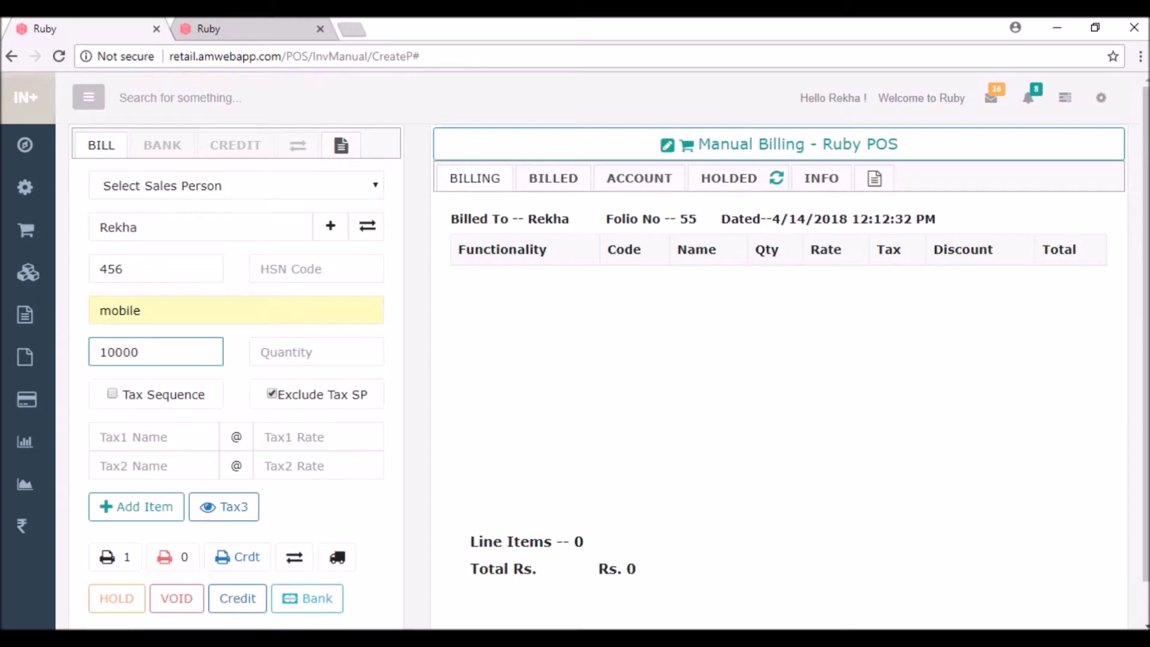
key(Tab)
text(1)
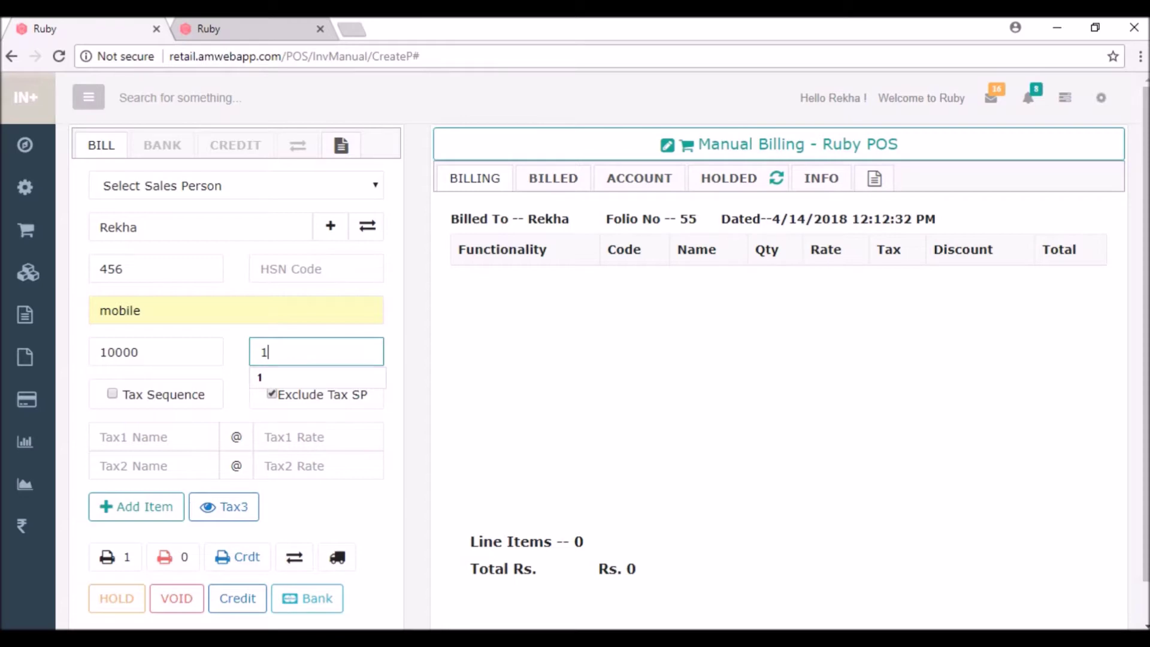
click(137, 506)
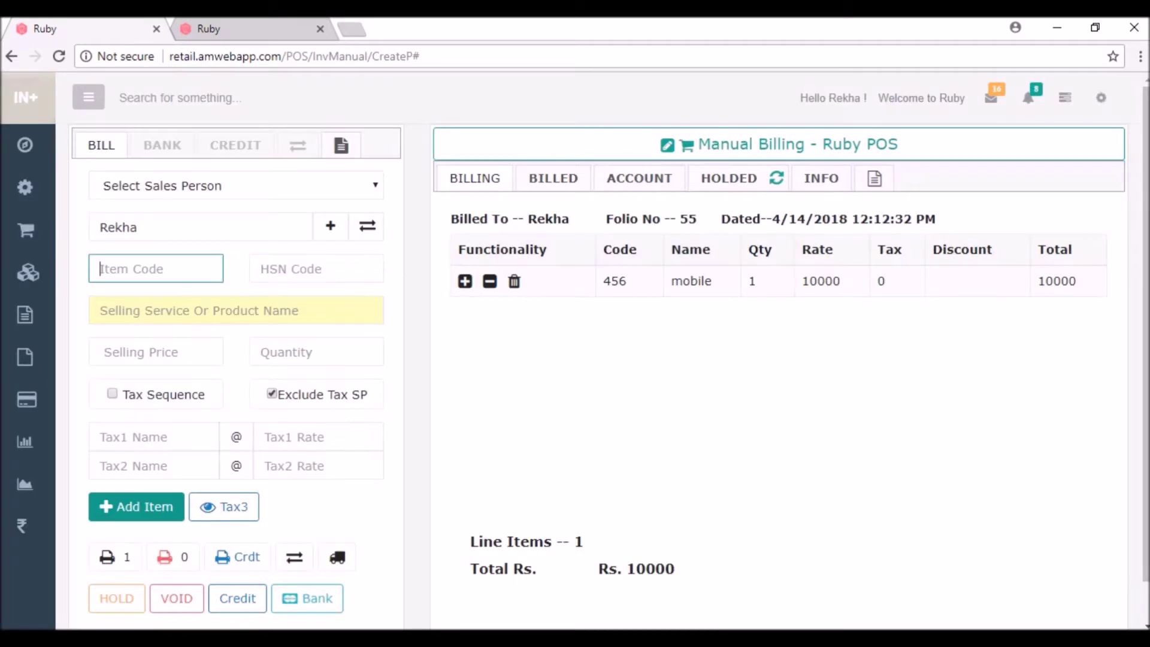
mouse_move(28, 272)
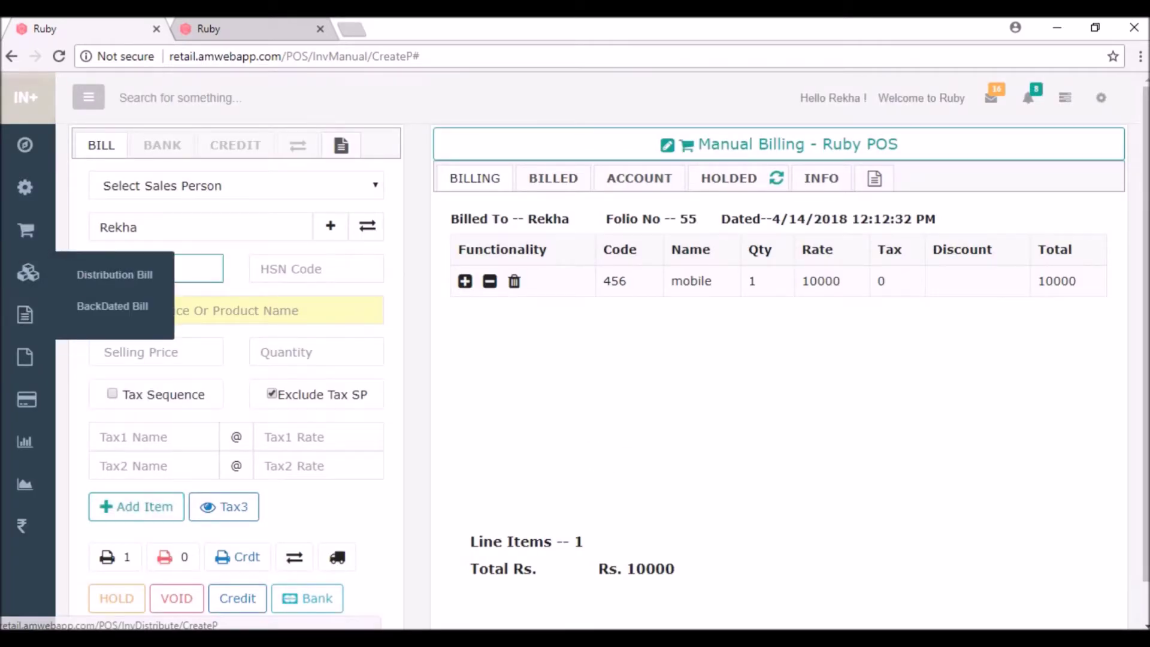
- Add one Mobile2, code 789, at 12000 to the bill
click(190, 269)
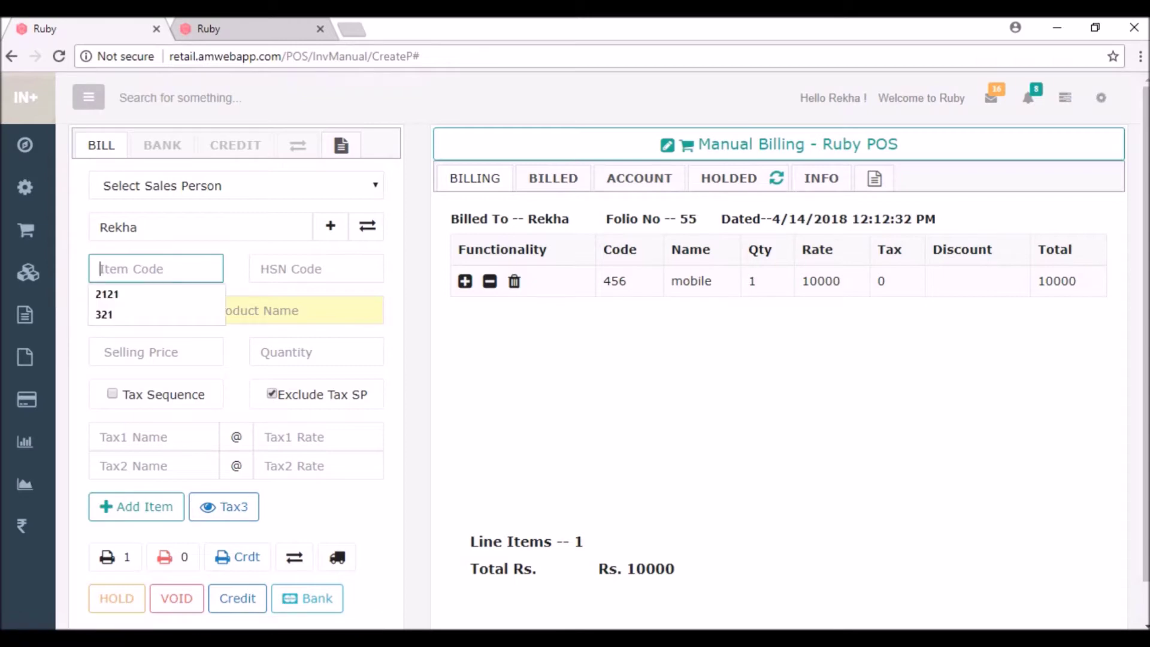
text(9)
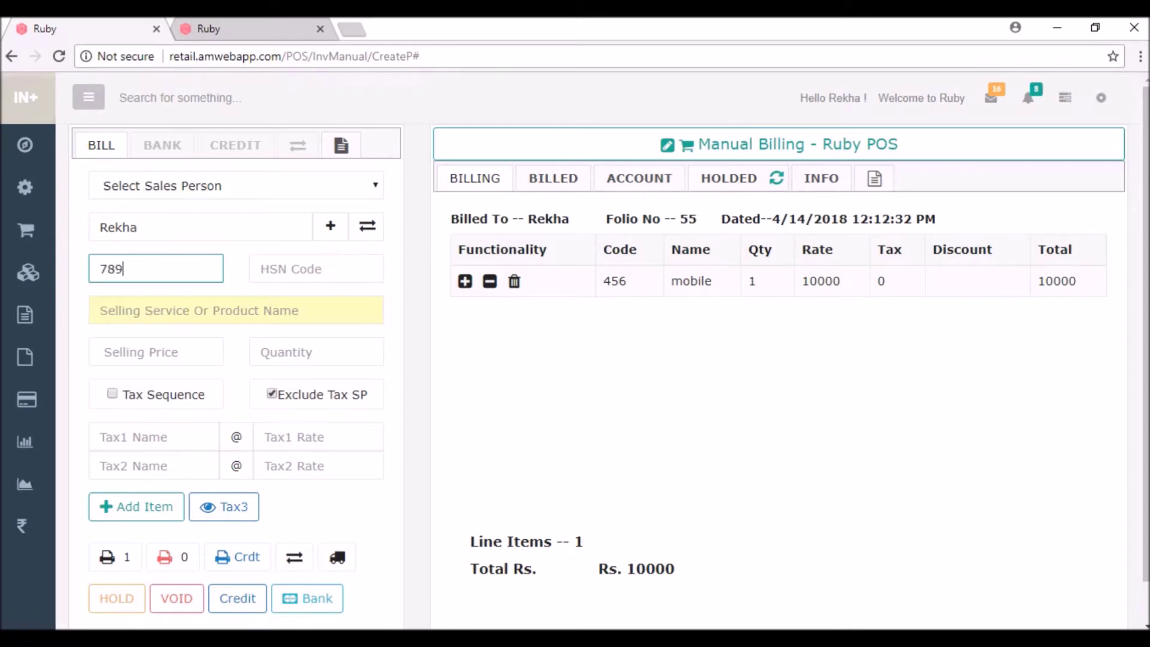
click(197, 310)
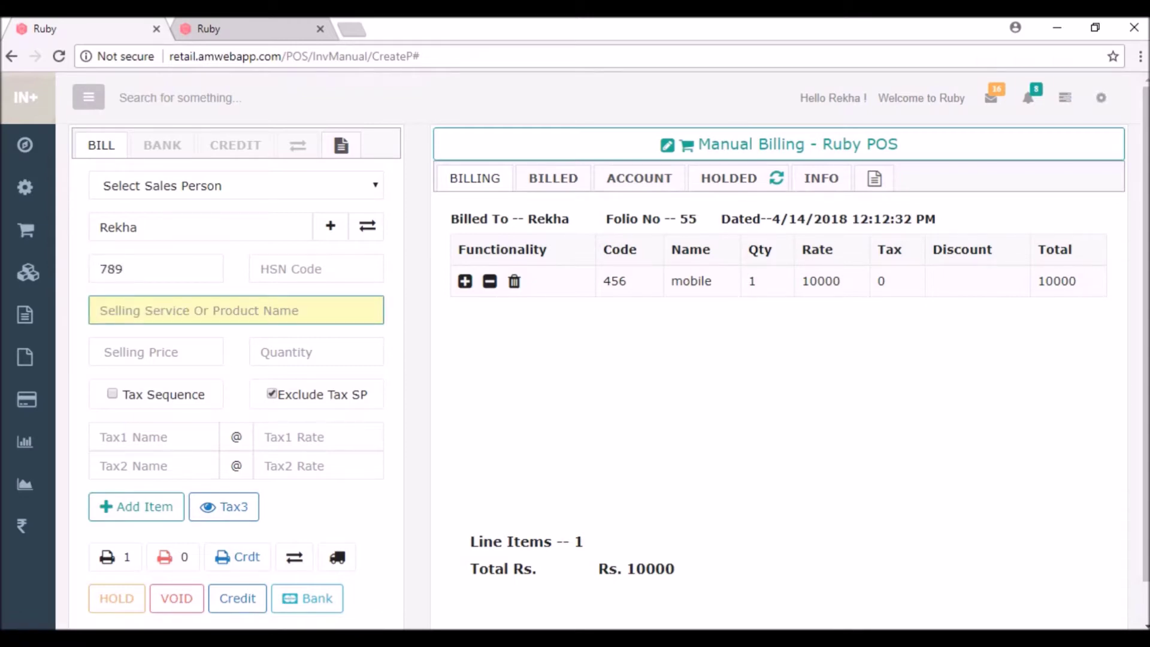
text(Mo)
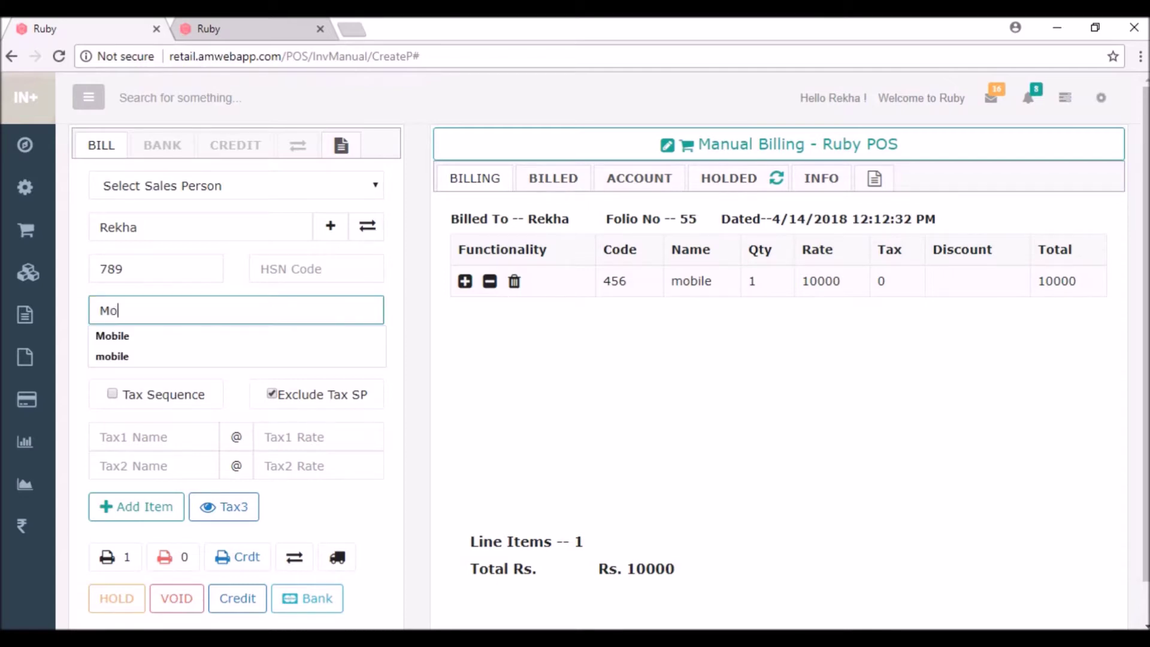
text(bile2)
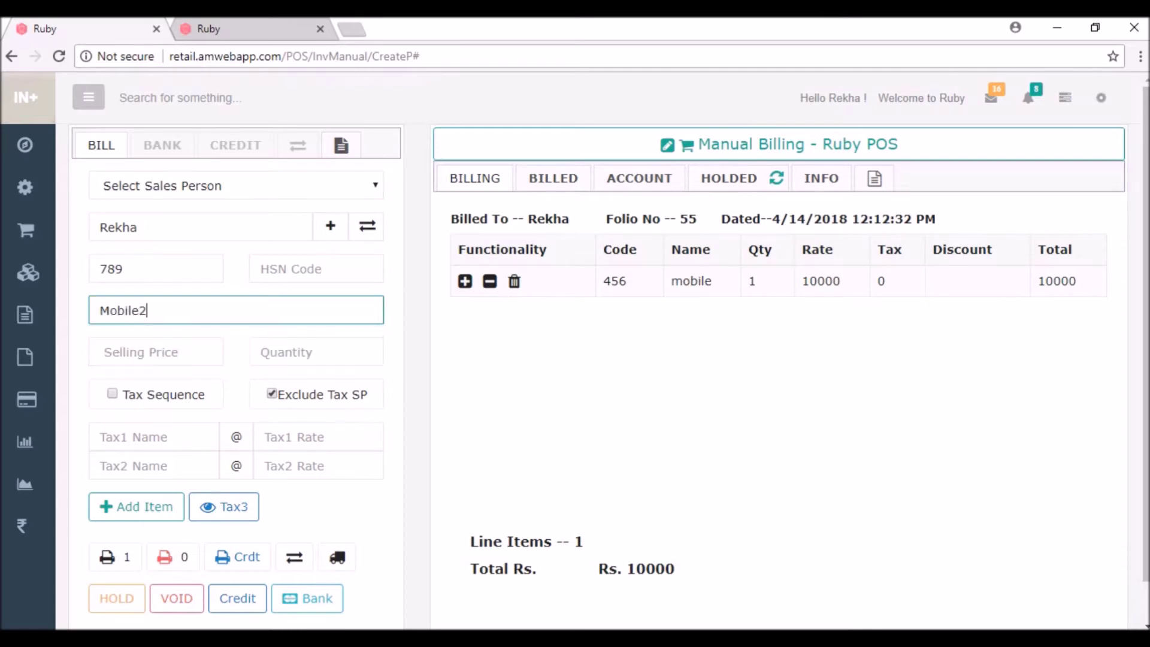
key(Tab)
text(1)
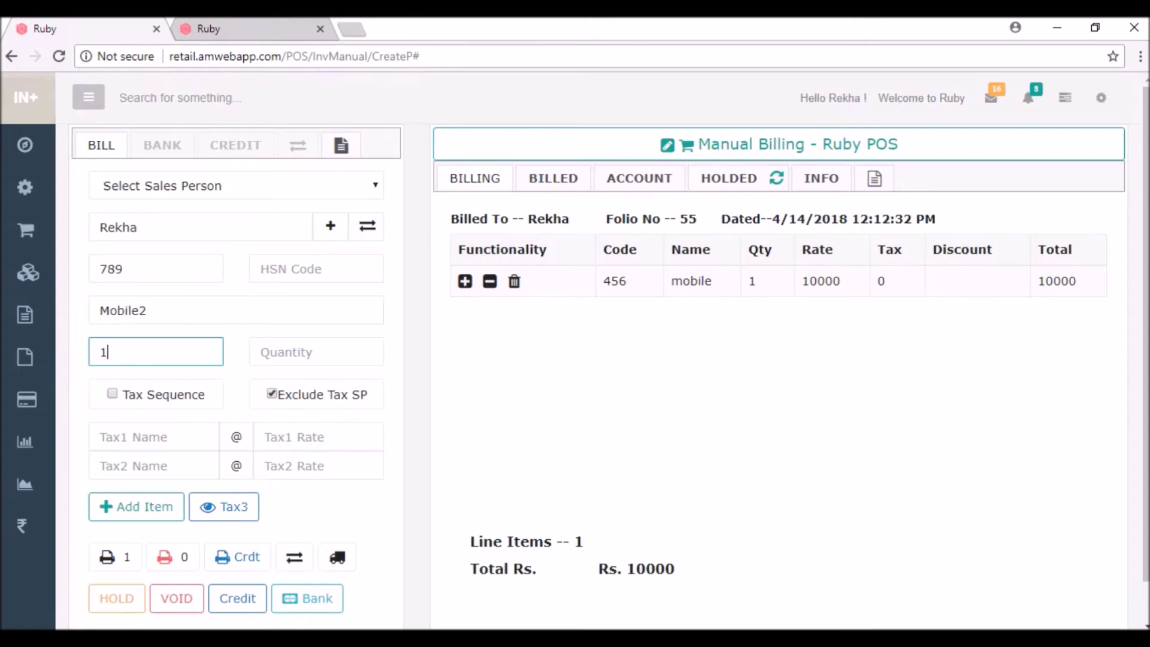
text(2000)
key(Tab)
text(1)
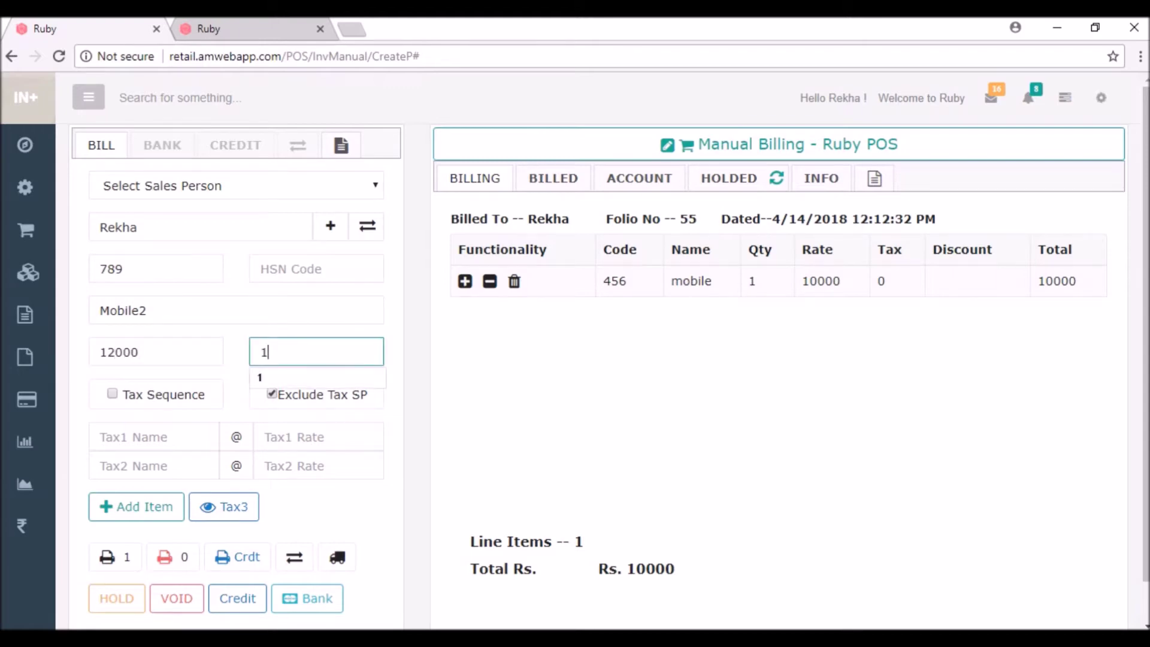
click(136, 506)
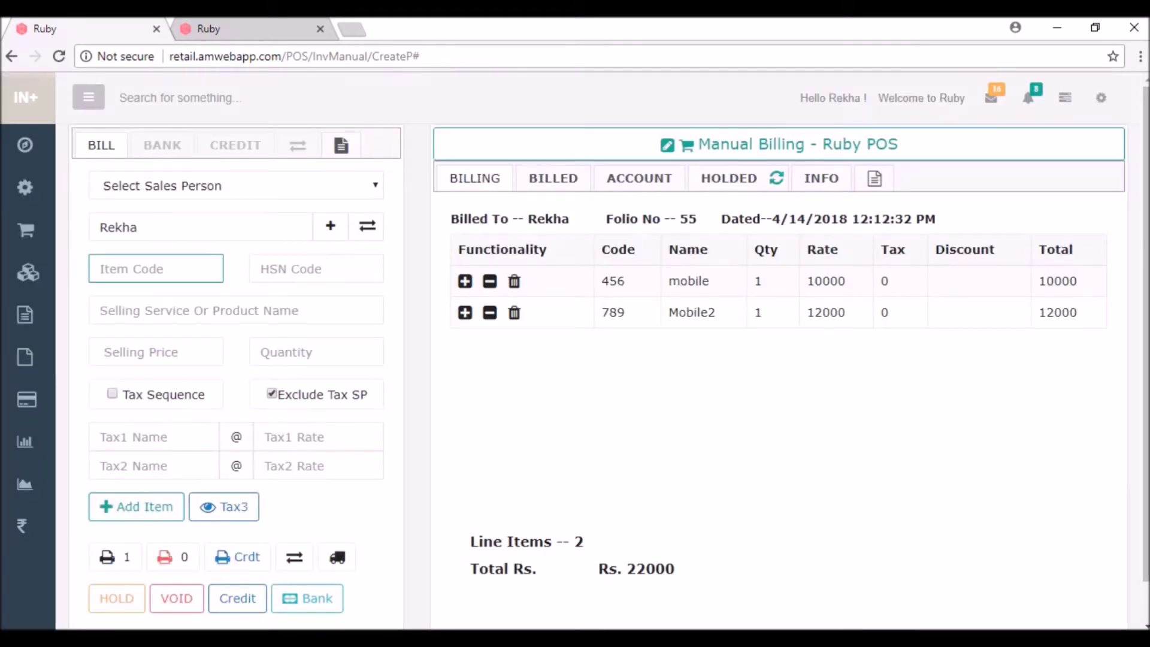
- Add one Tablet, code 321, at 7000 to the bill
click(155, 269)
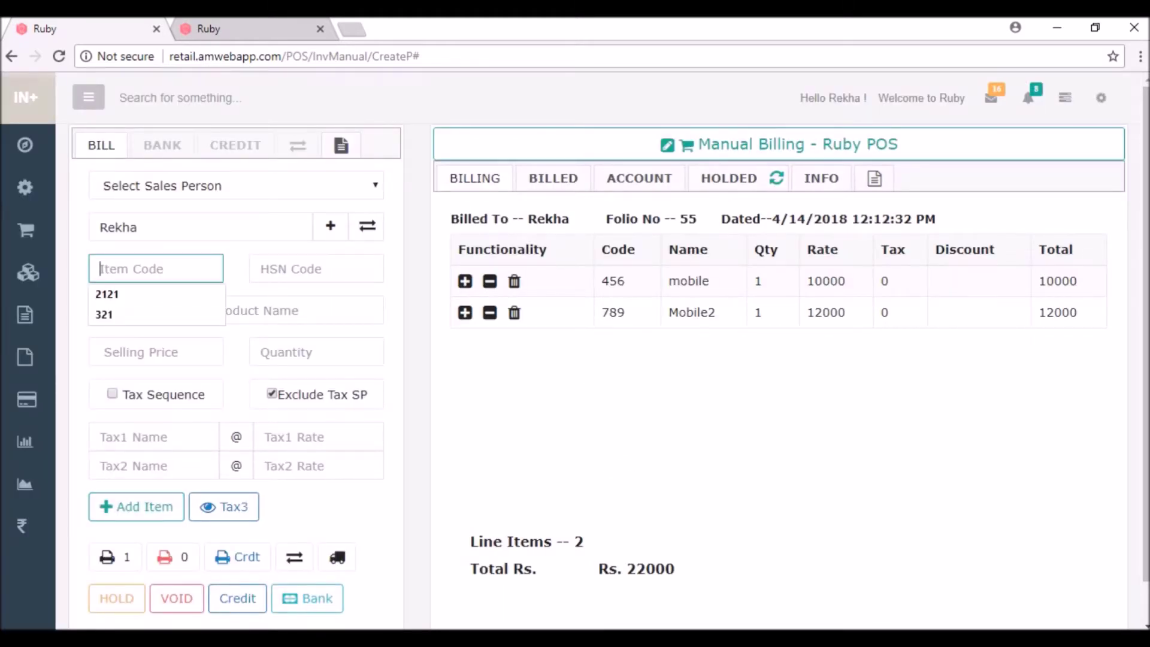
key(Down)
key(Down)
key(Return)
click(180, 310)
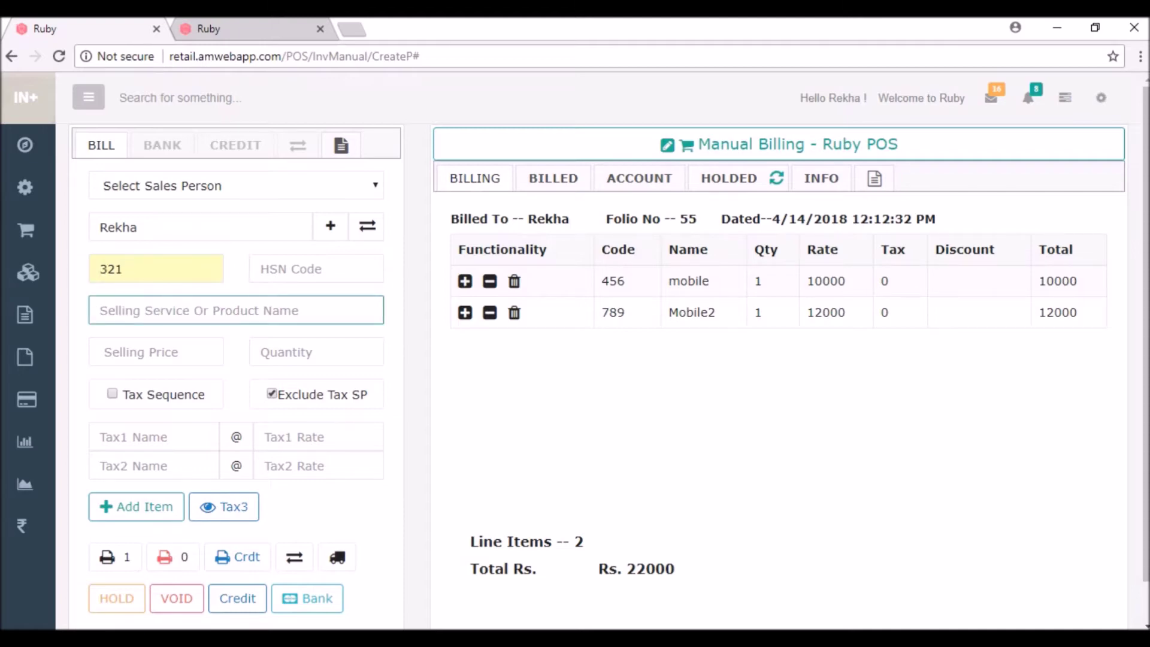
text(Tab)
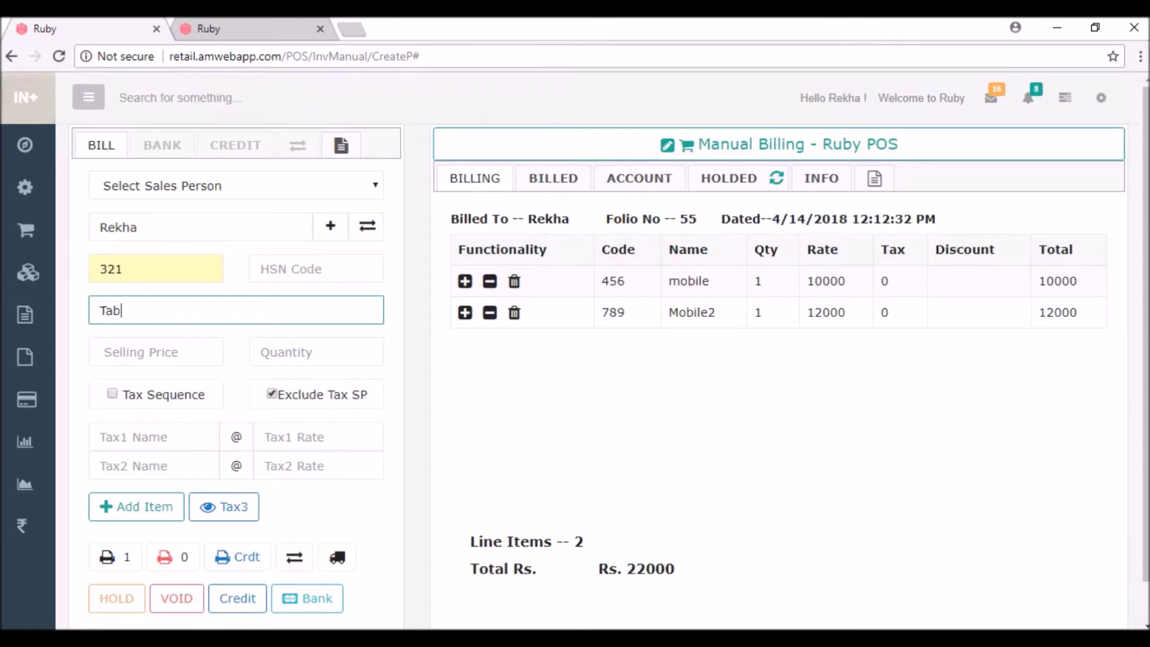
text(let)
key(Tab)
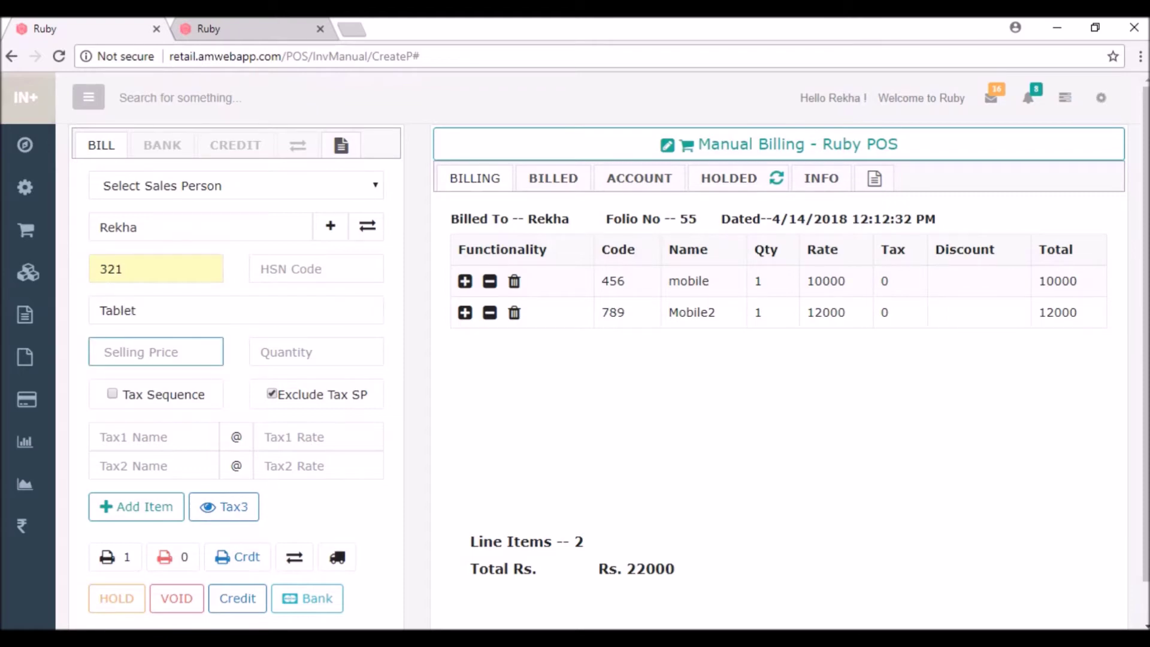
text(7--)
key(BackSpace)
key(BackSpace)
key(BackSpace)
text(7000)
key(Tab)
text(1)
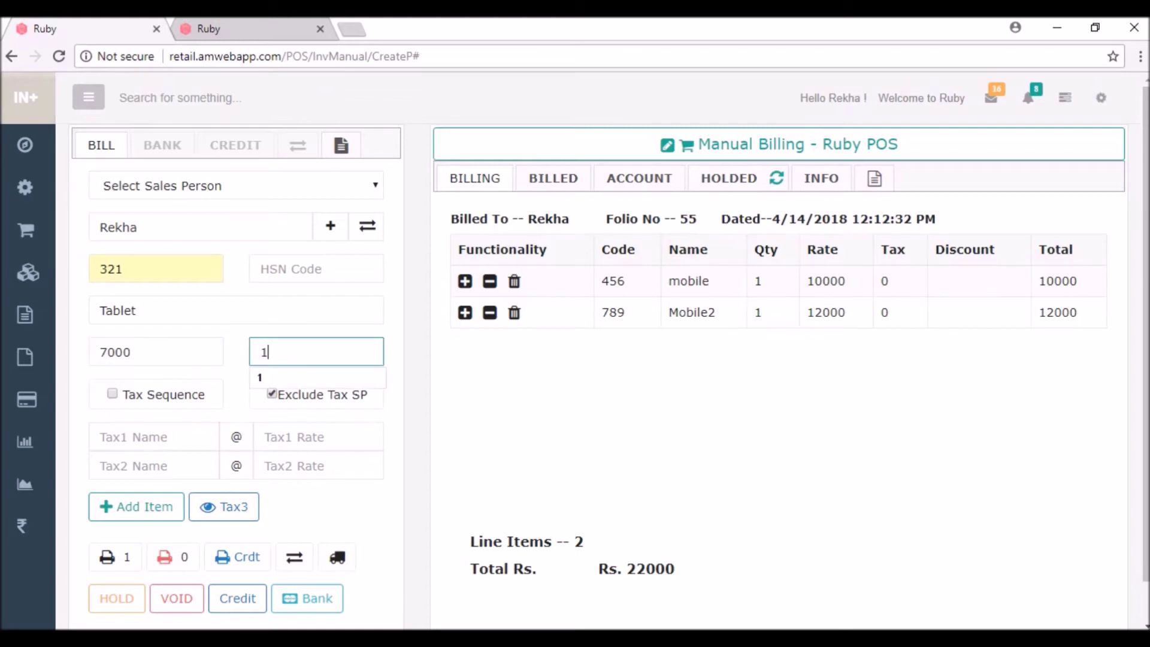
key(Return)
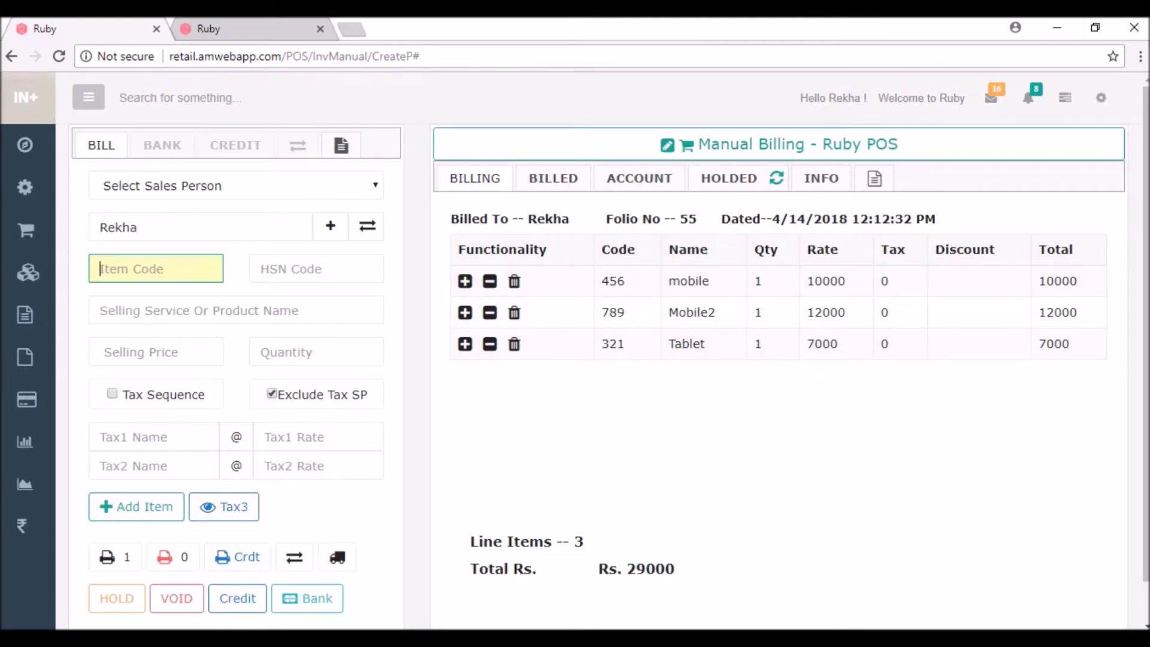
- Show folio 55's invoice preview listing mobile, Mobile2 and Tablet totalling 29000
click(875, 178)
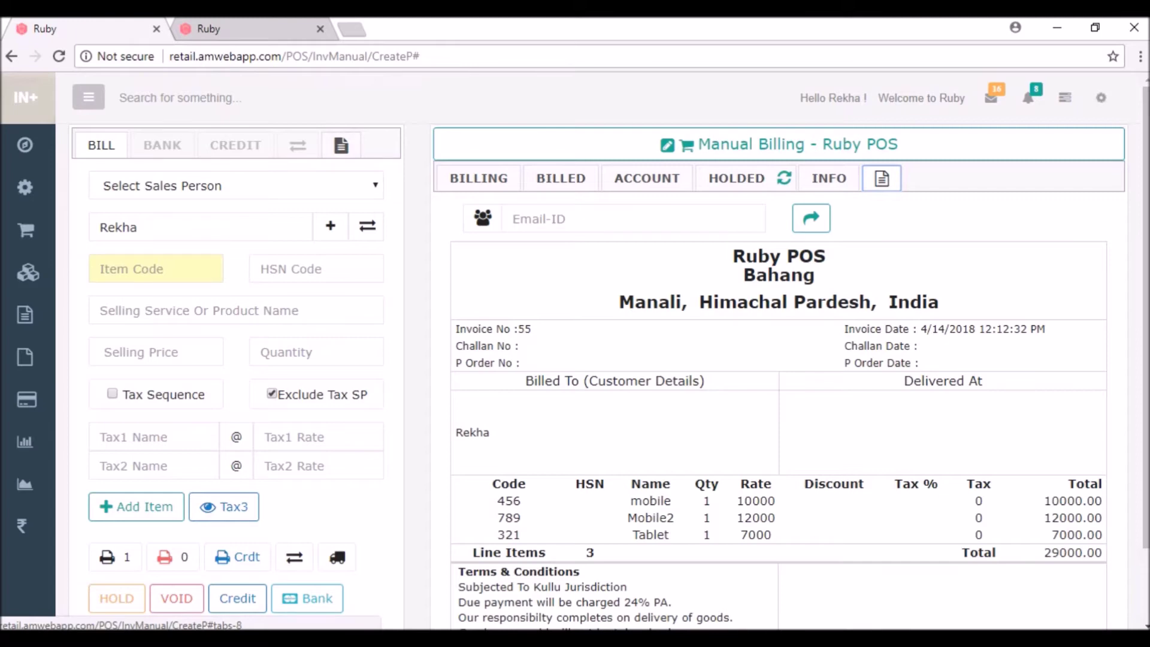
- Set challan 2345 dated April 20, 2018 and PO 890 dated April 25, 2018
click(341, 145)
click(141, 185)
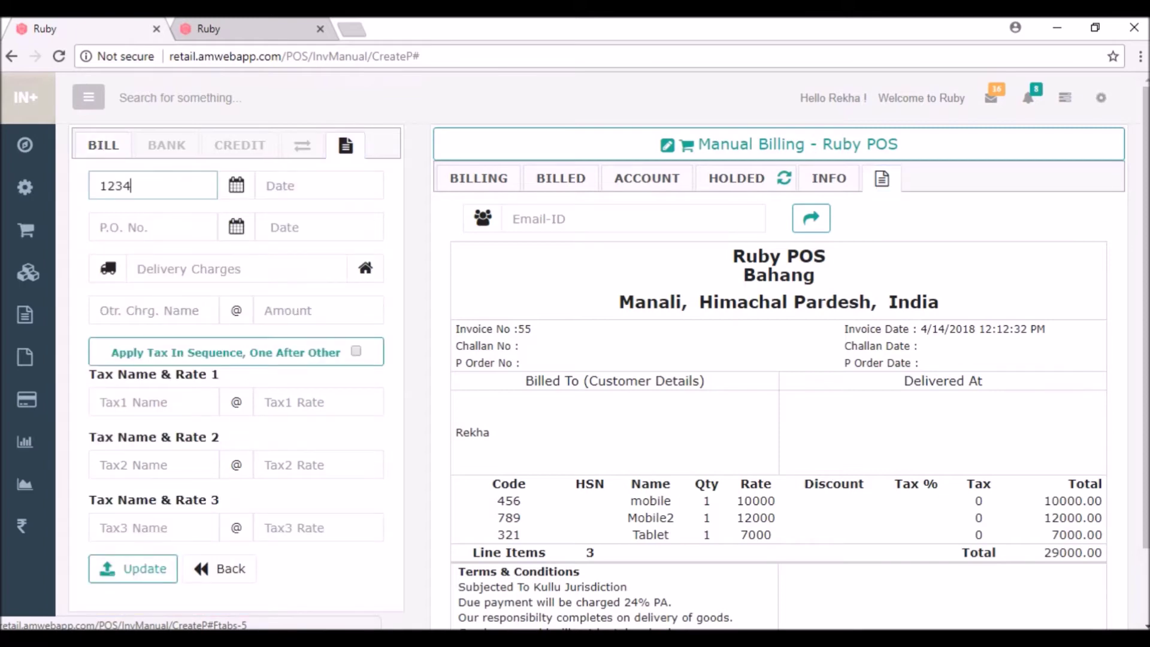
key(BackSpace)
key(BackSpace)
key(BackSpace)
key(BackSpace)
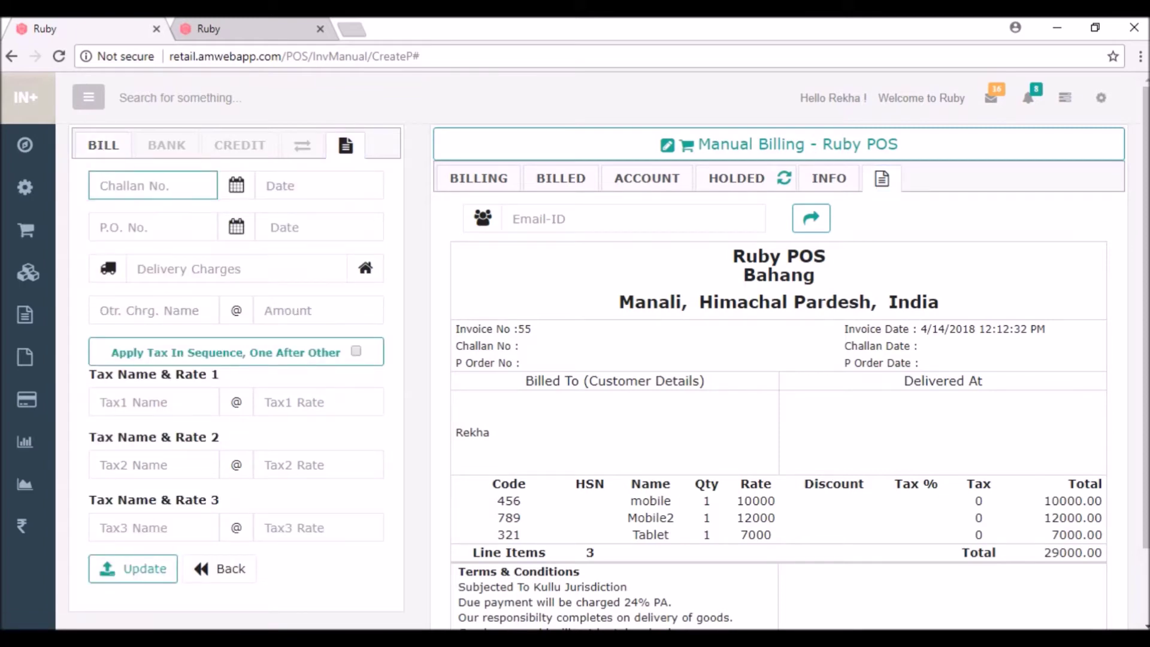
text(2345)
key(Tab)
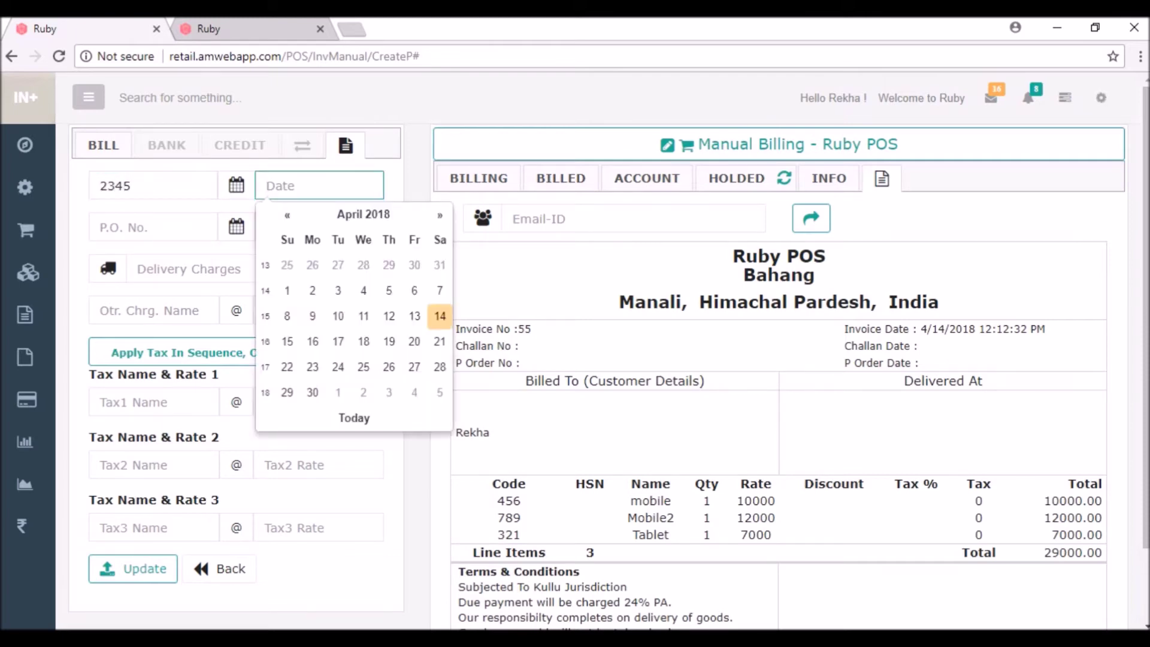
click(413, 341)
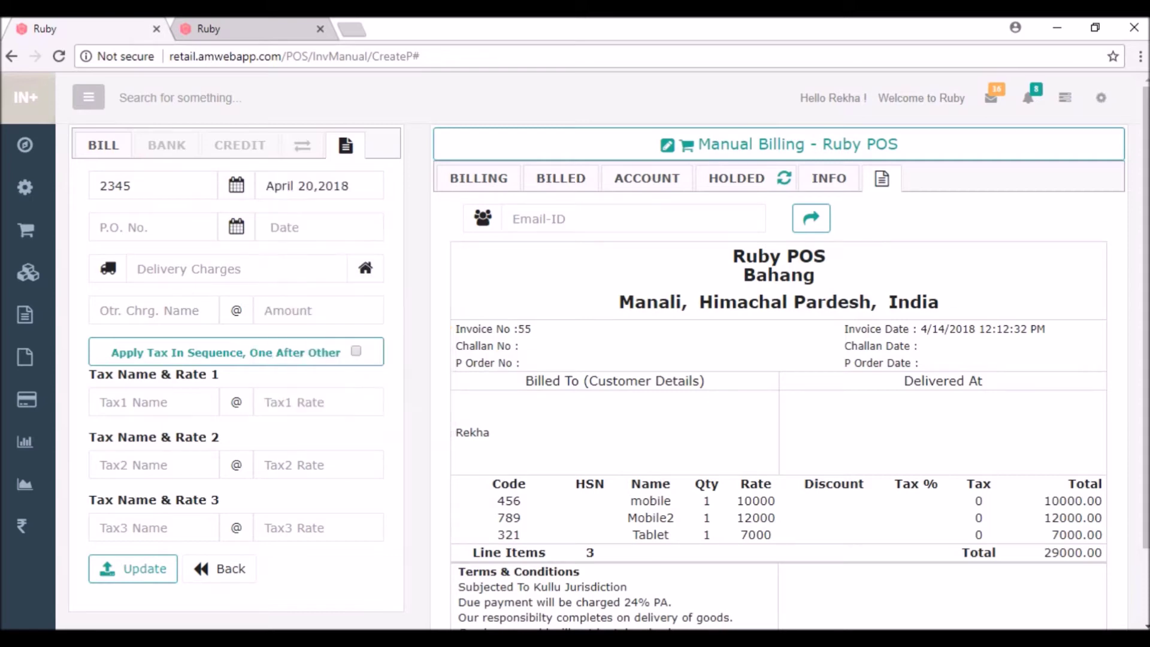
click(153, 227)
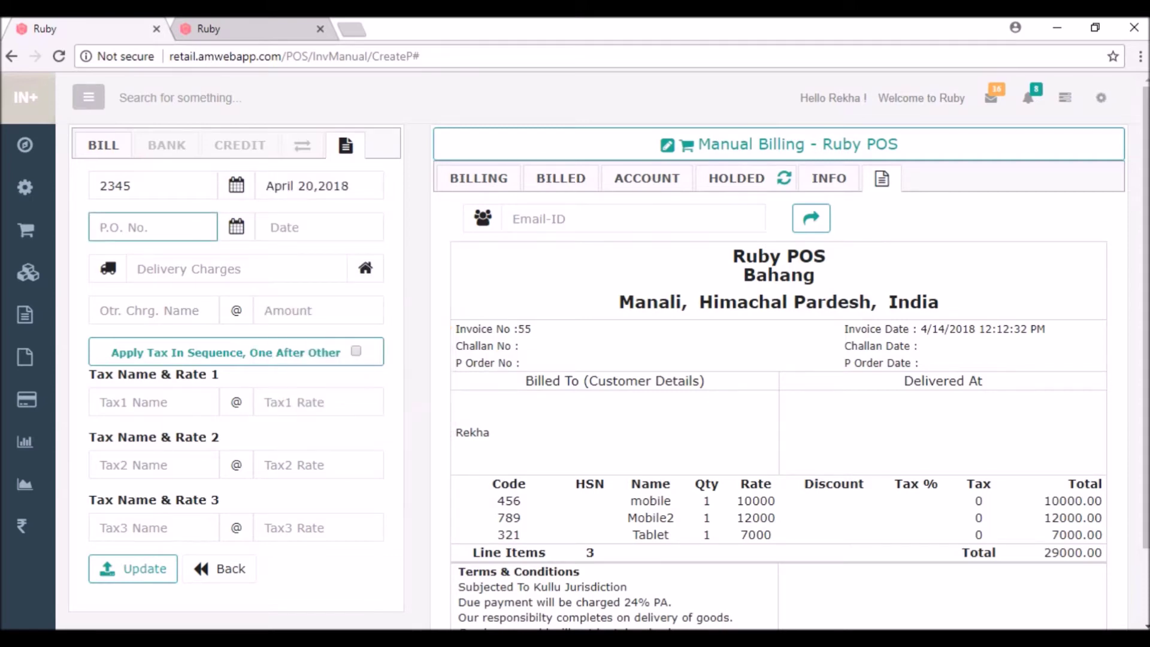
text(890)
click(317, 227)
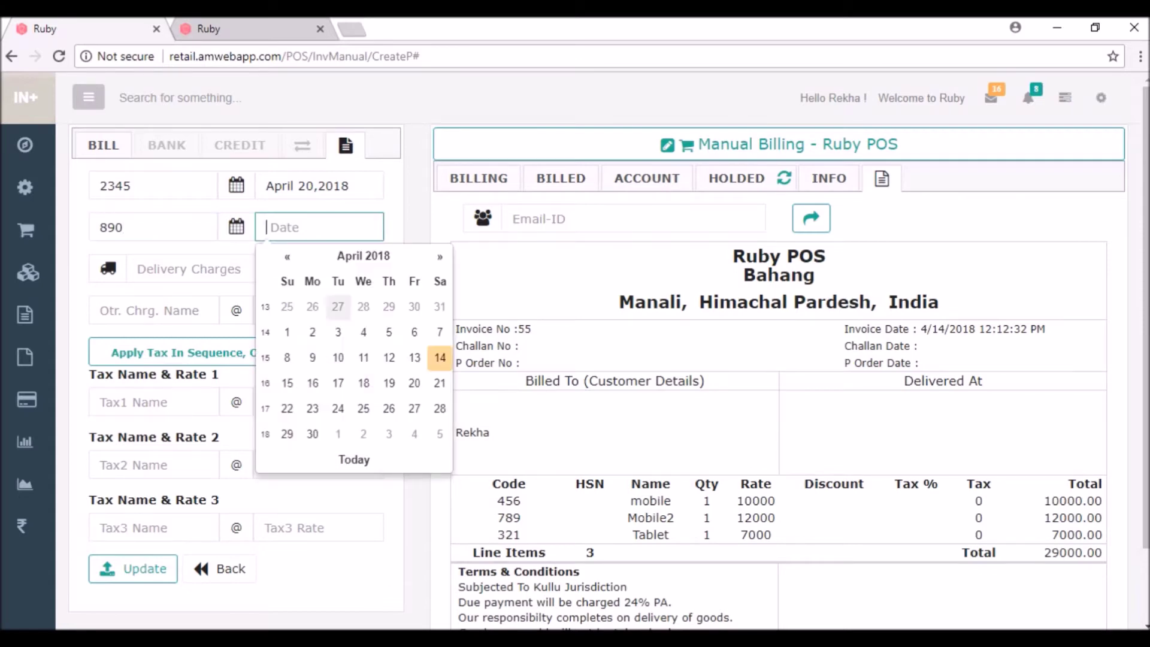
click(364, 408)
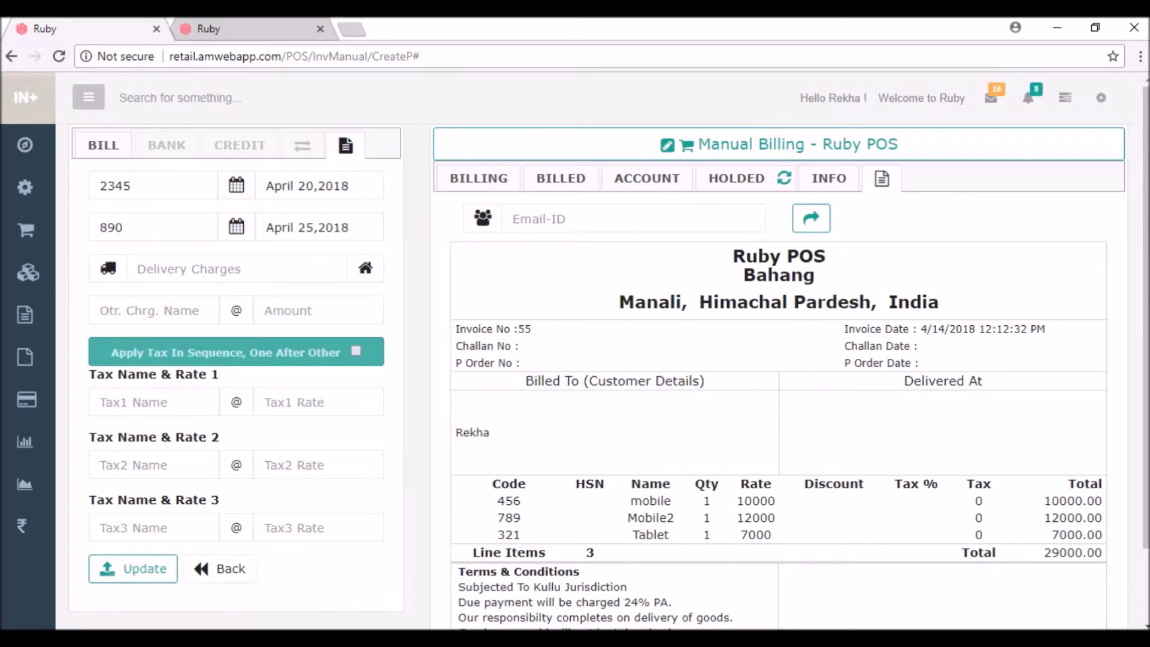
- Apply a 100 delivery charge and 100 'extra charges' to the invoice
click(236, 269)
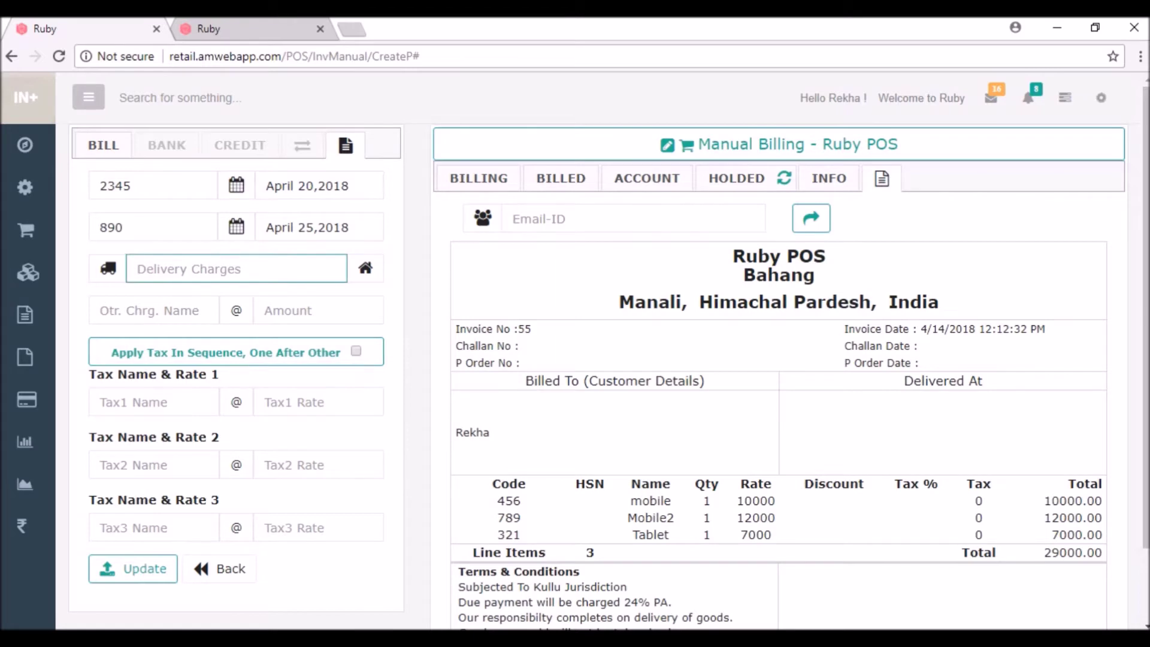
text(100)
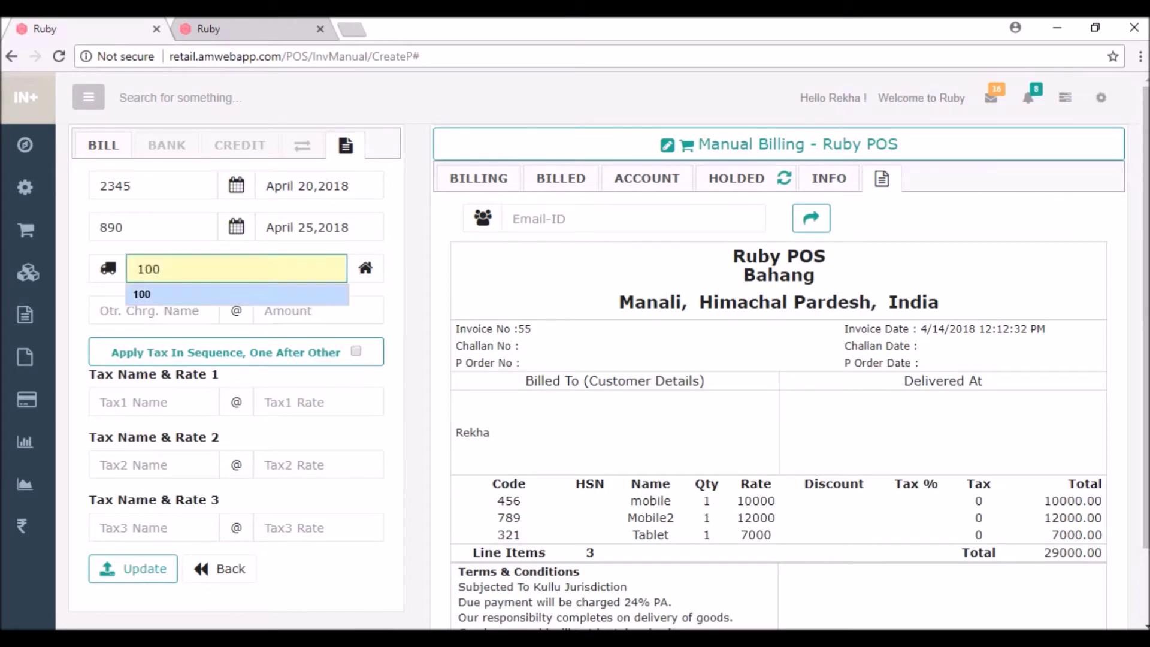
key(Tab)
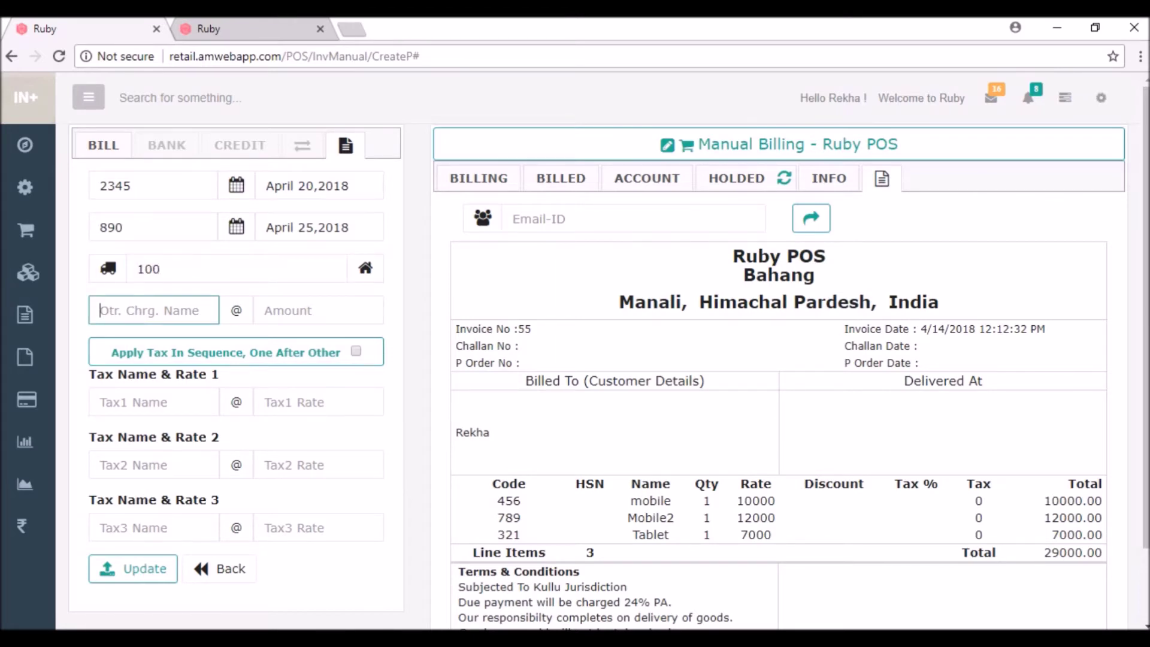
text(extra char)
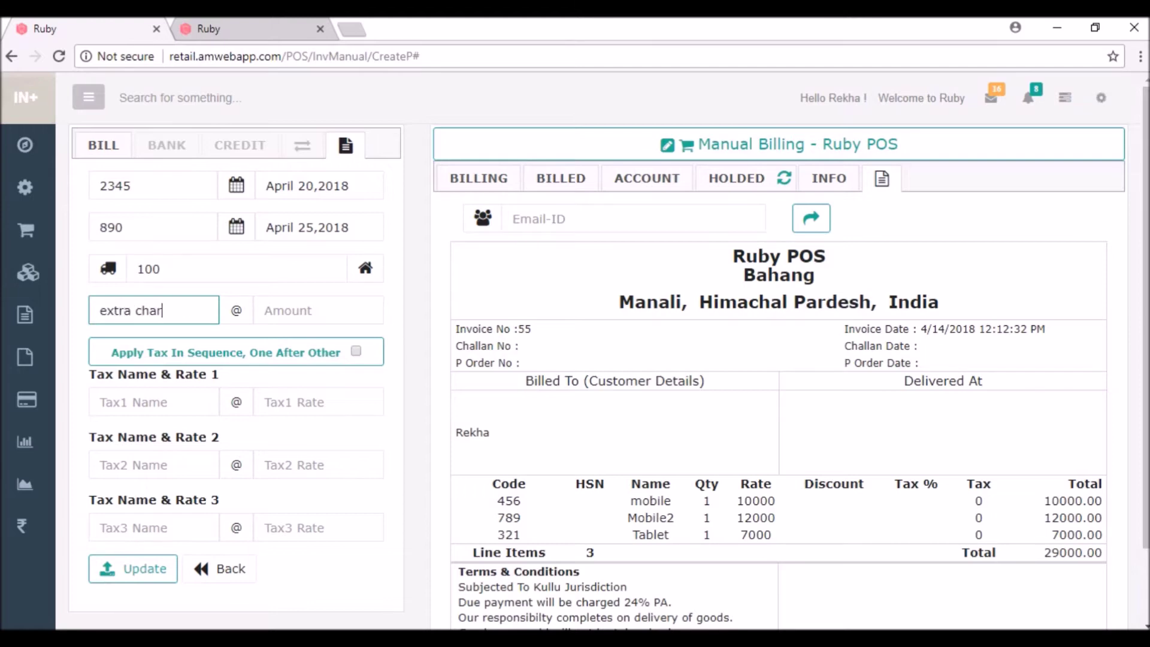
text(ges)
key(Tab)
text(100)
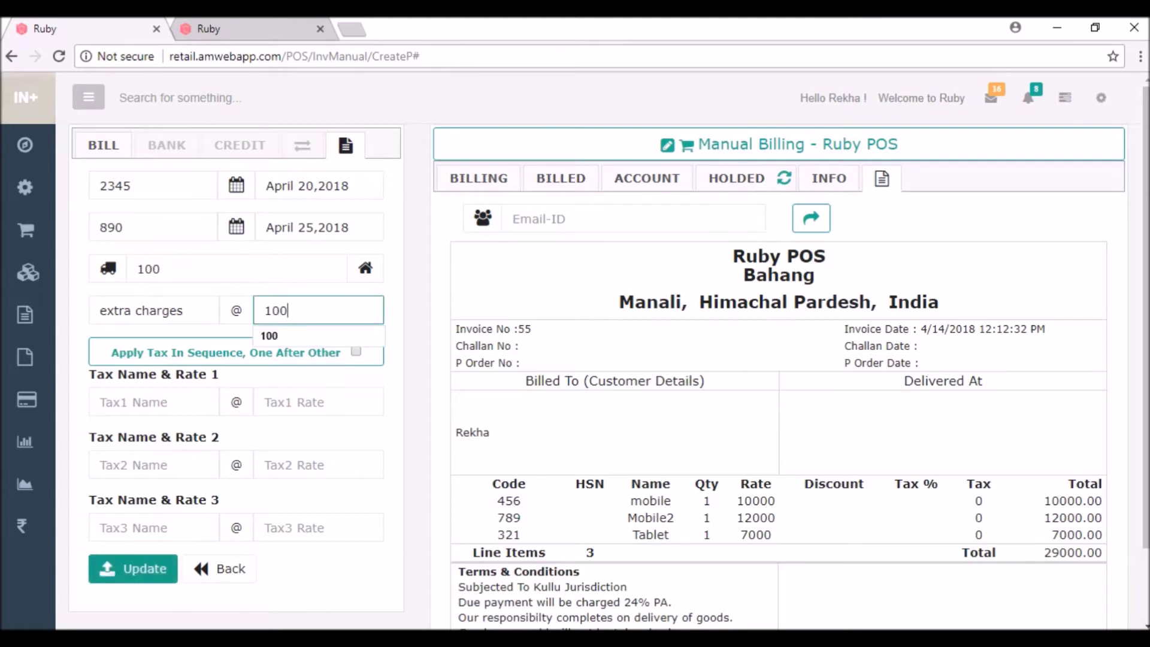
click(133, 568)
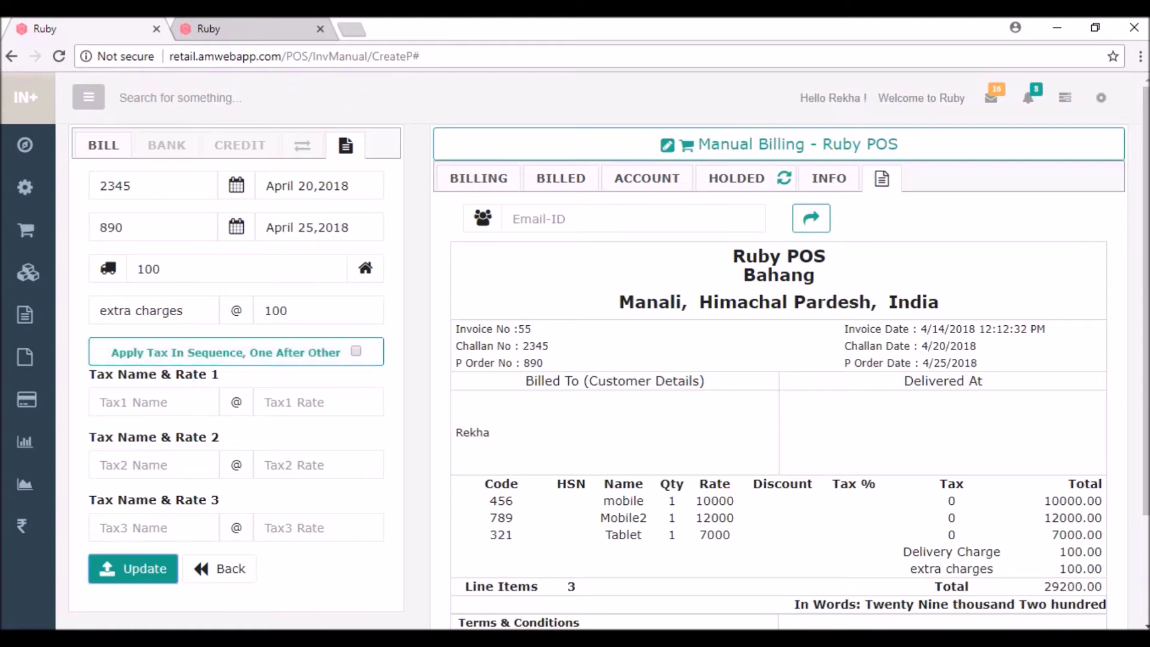
- Apply gst at 20 and cess at 10 to the invoice
click(154, 402)
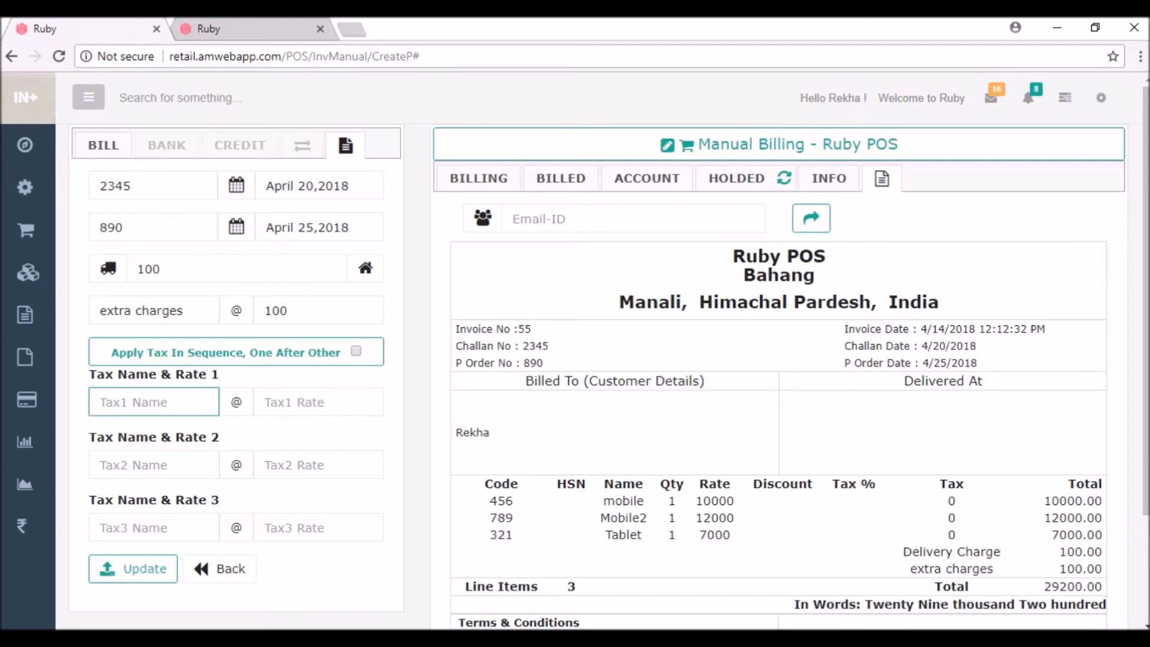
text(gst)
key(Tab)
text(20)
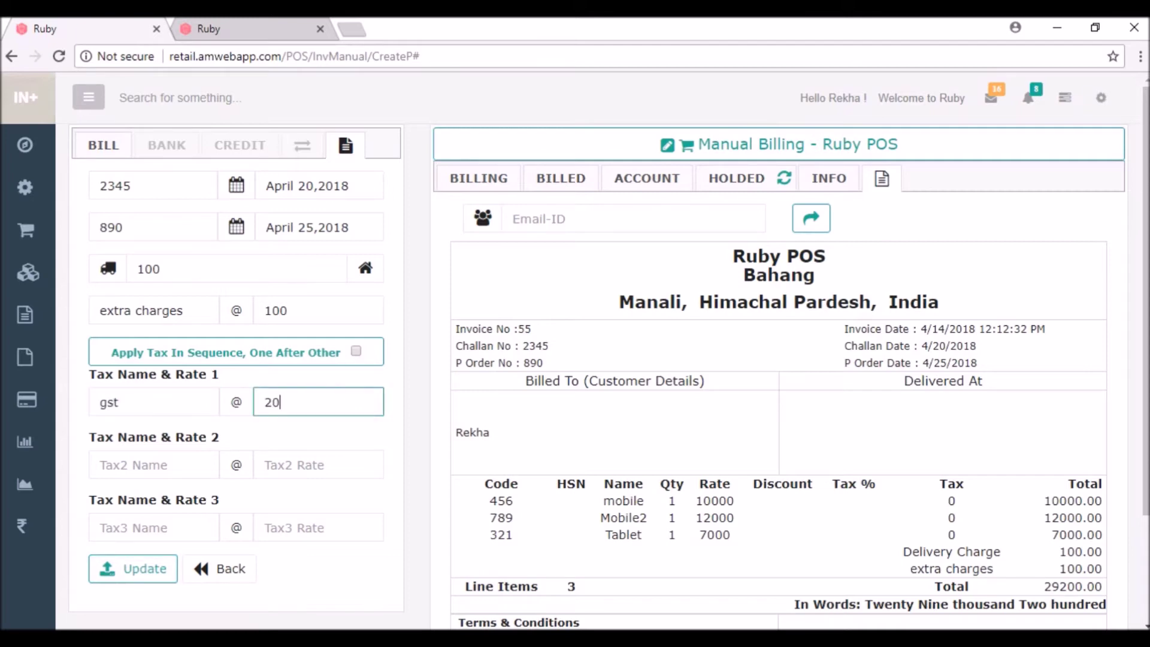
key(Tab)
text(cess)
key(Tab)
text(10)
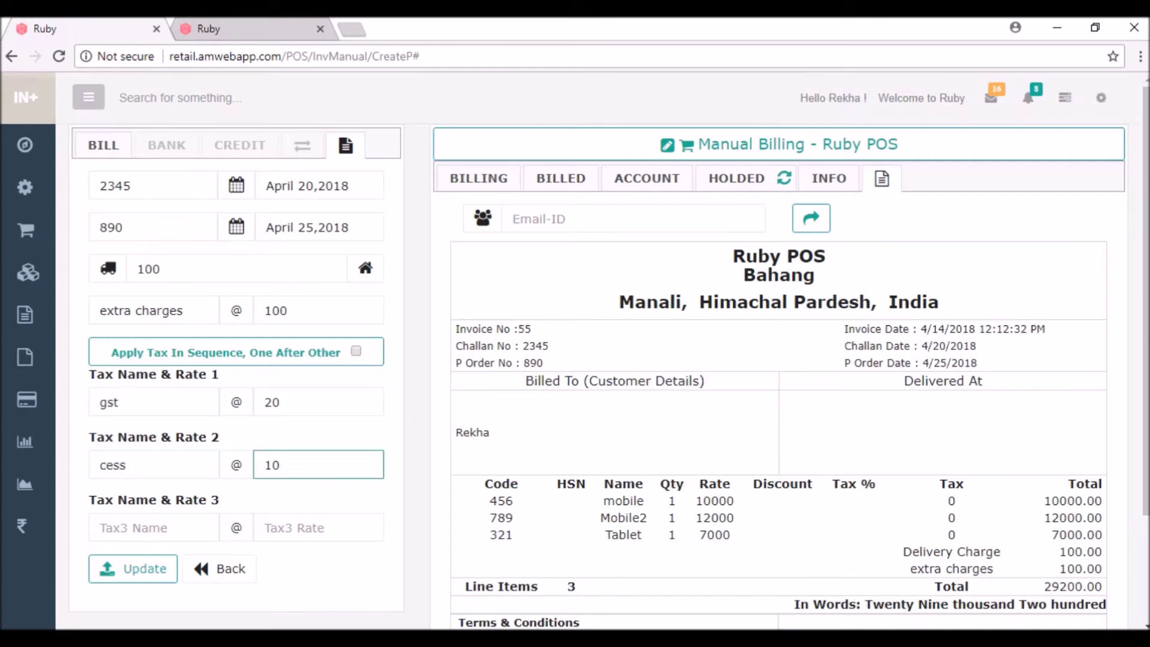
click(133, 568)
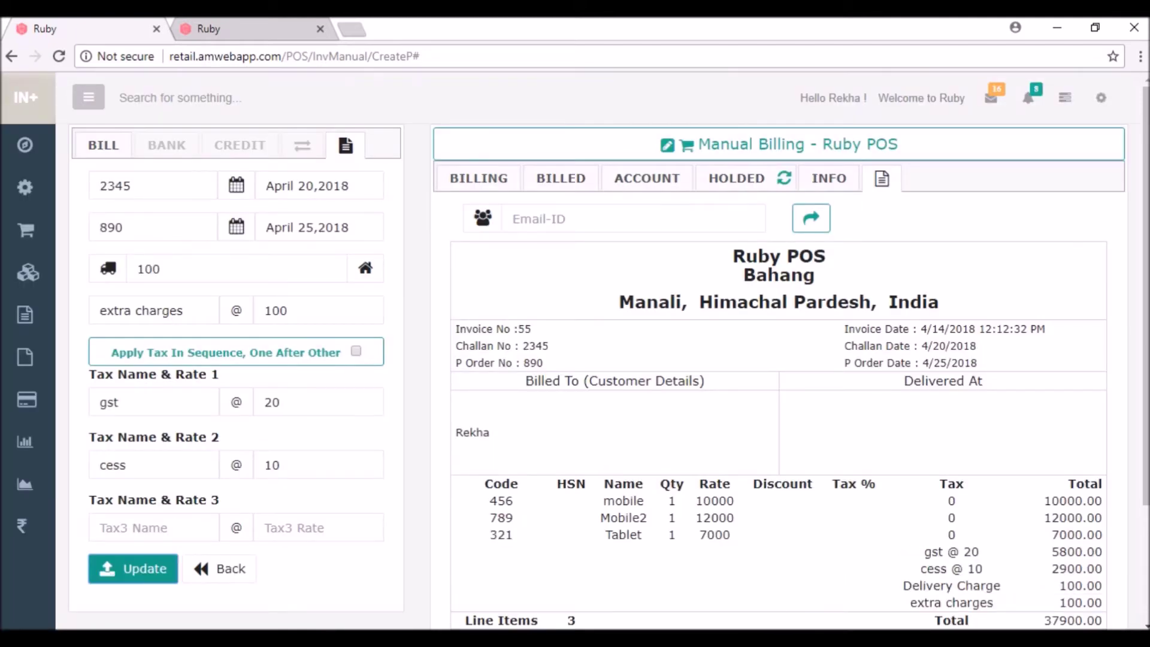
mouse_move(558, 638)
- Review the 37900 invoice total, then return to BILL item entry
scroll(599, 359, down, 3)
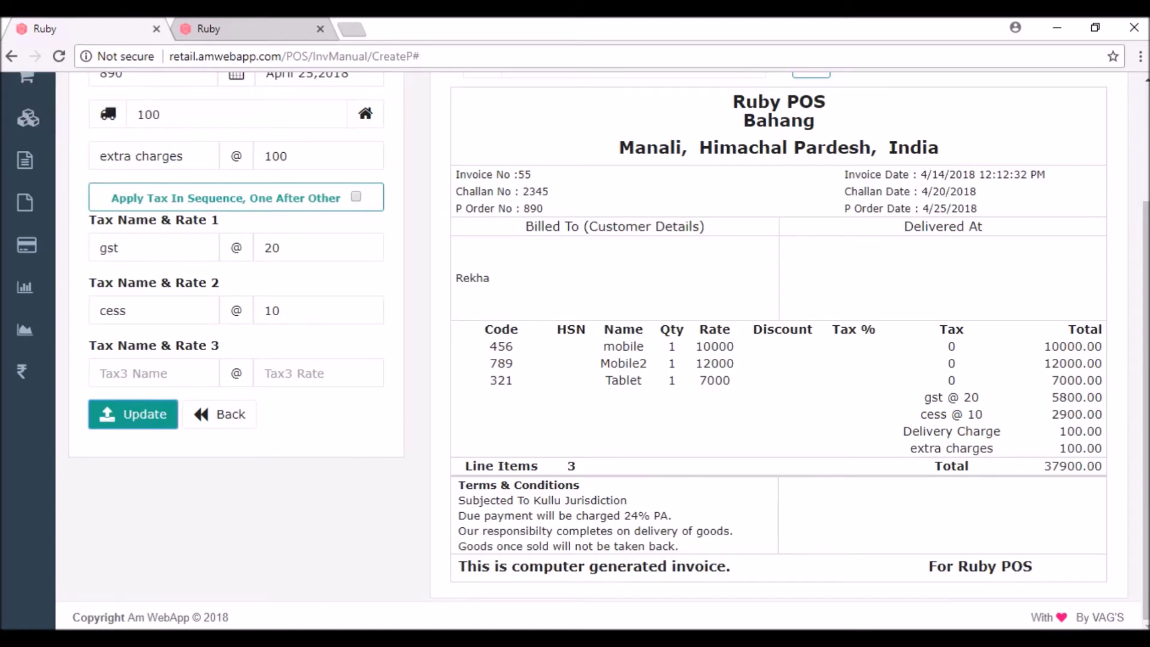
scroll(599, 347, up, 3)
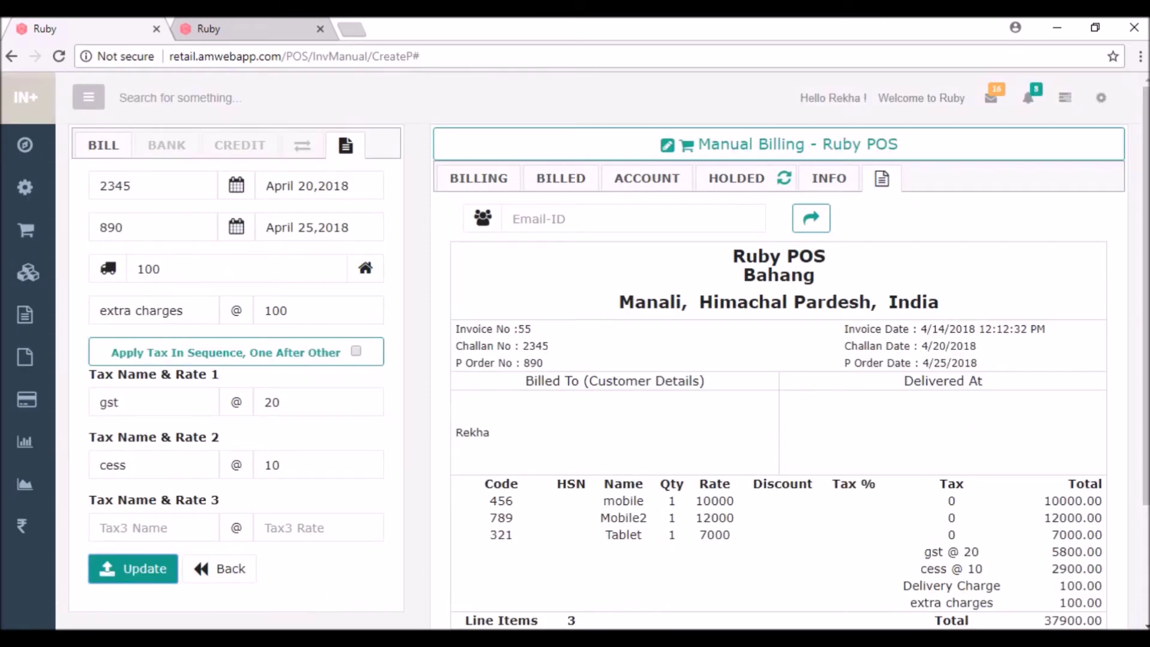
click(102, 145)
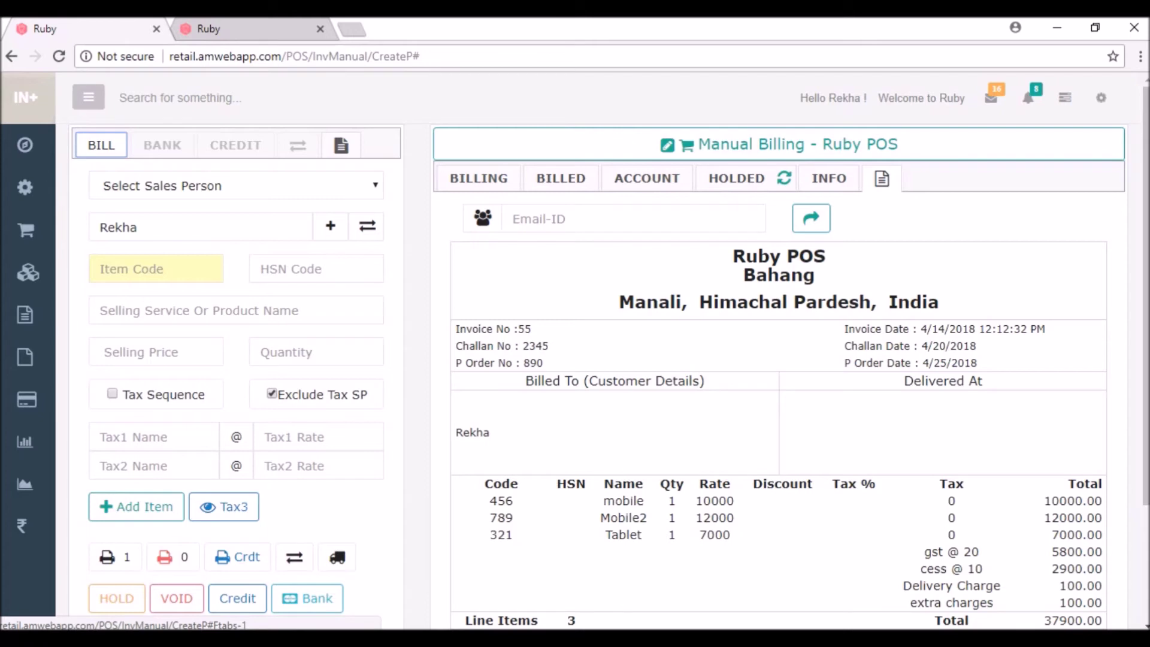
- Clear the customer name and reload Manual Billing via the Create New Customer page
click(200, 227)
key(BackSpace)
key(BackSpace)
key(BackSpace)
key(BackSpace)
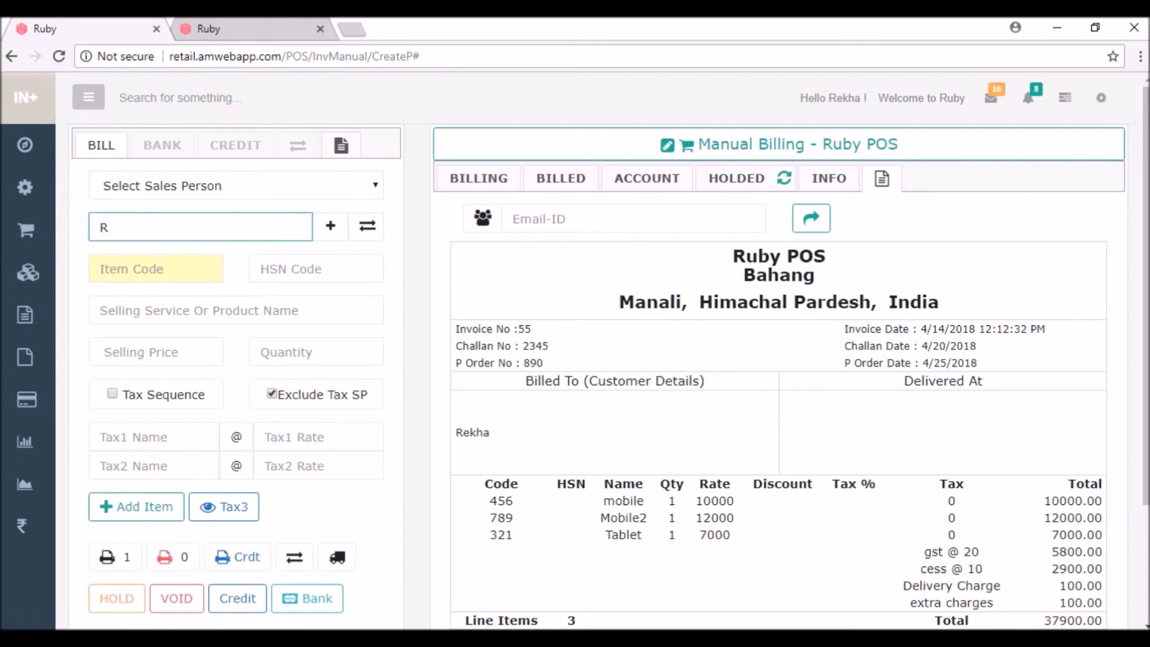
key(BackSpace)
click(478, 178)
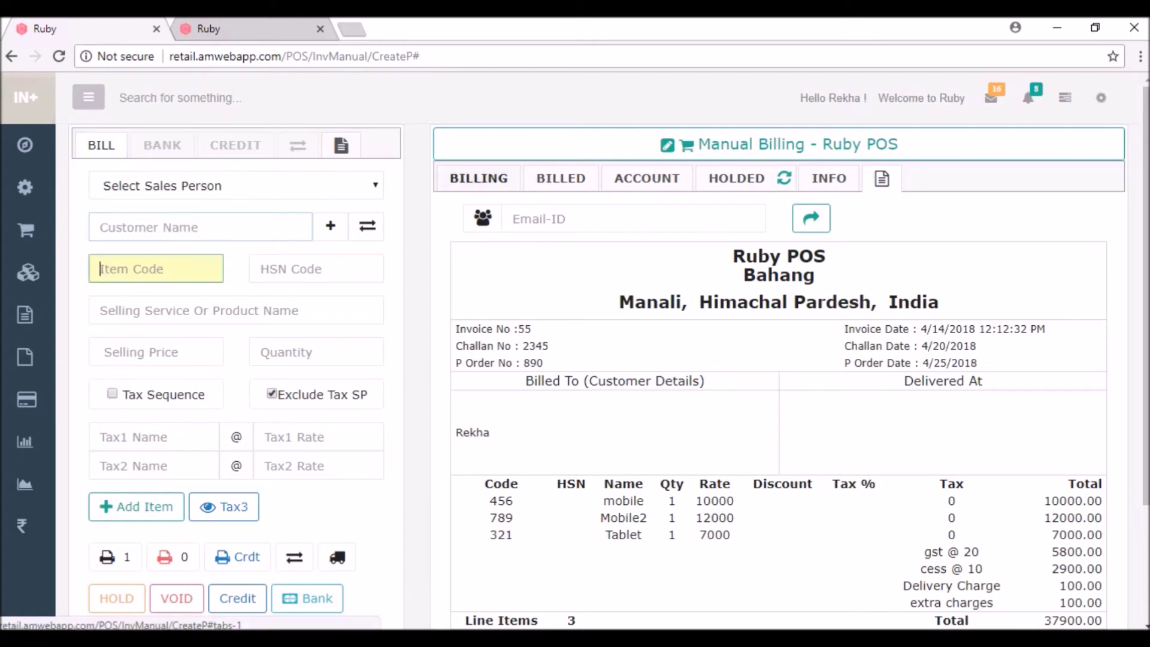
click(479, 178)
click(330, 226)
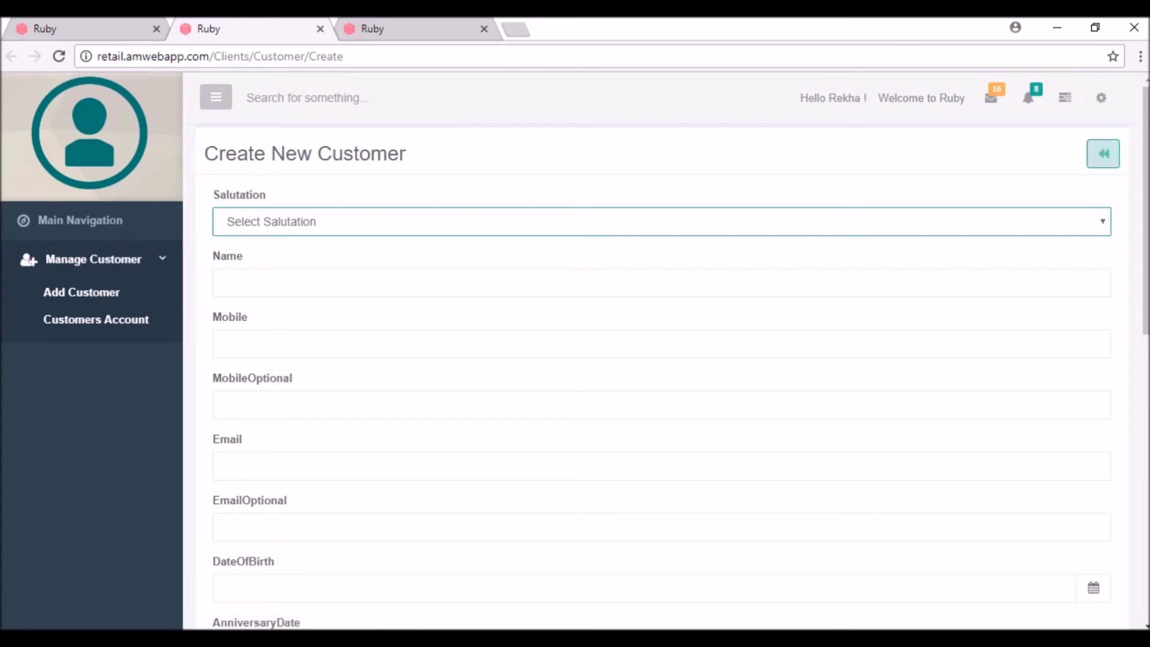
click(1103, 153)
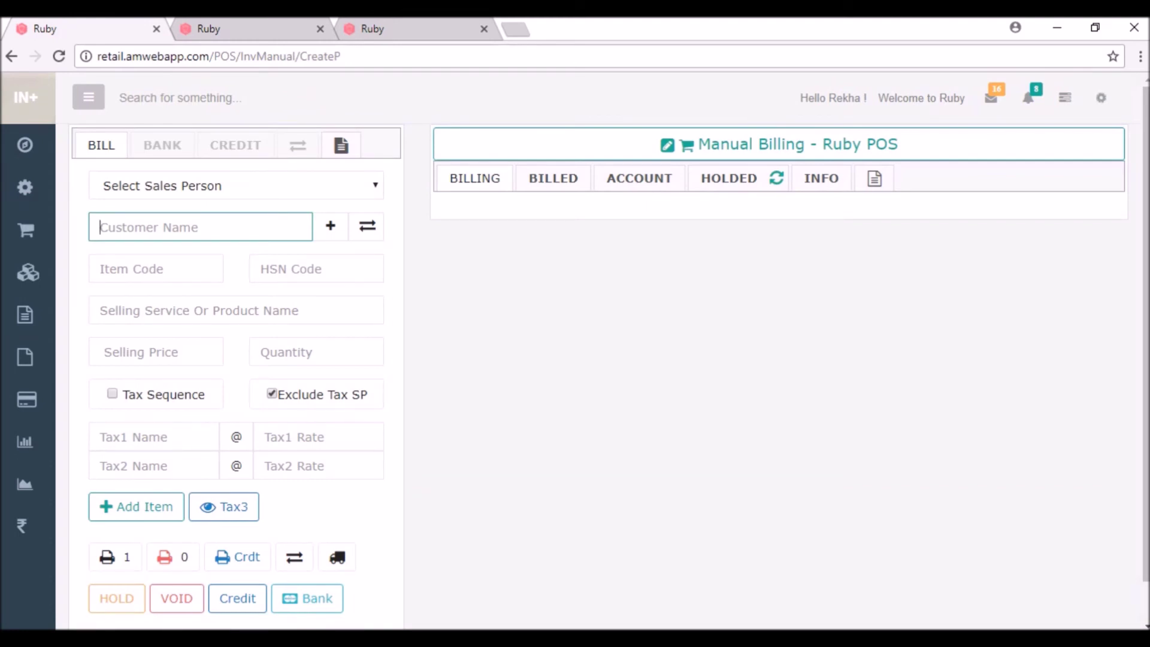
- Select Am Hotels Industries as the customer and item code 321
text(am)
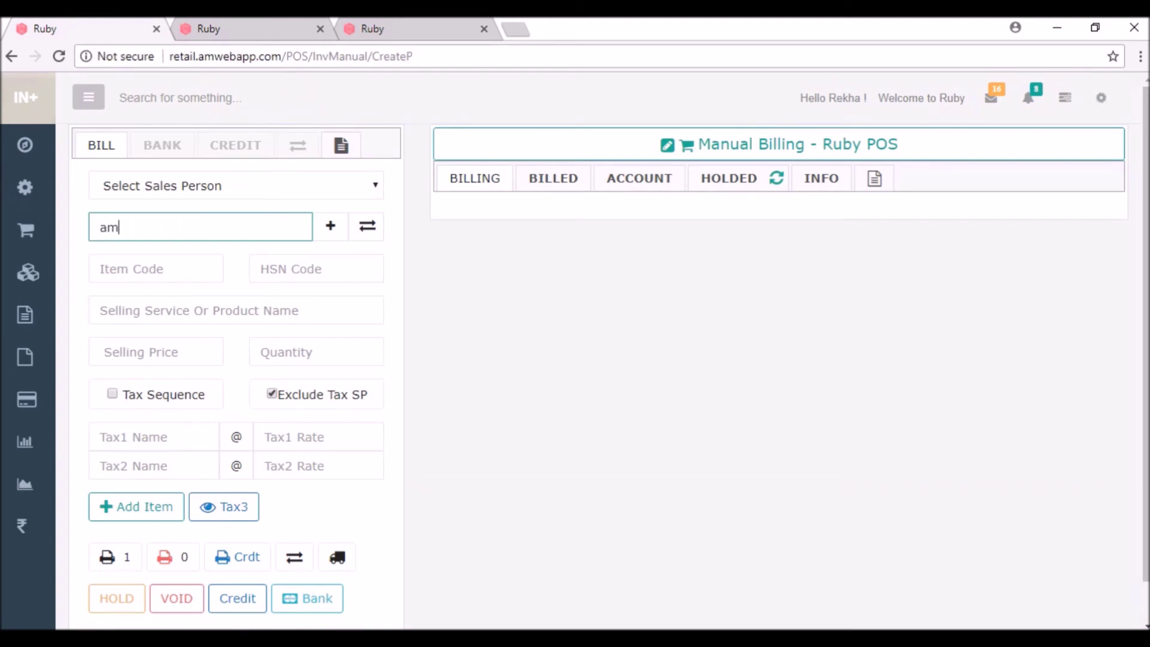
key(Down)
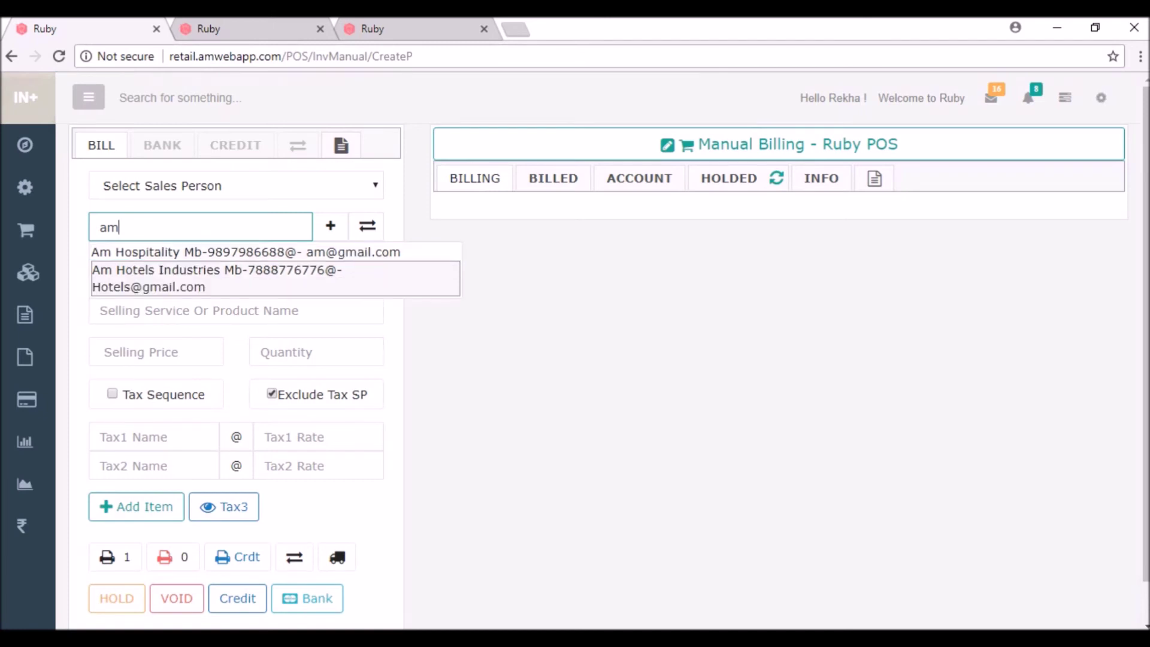
key(Return)
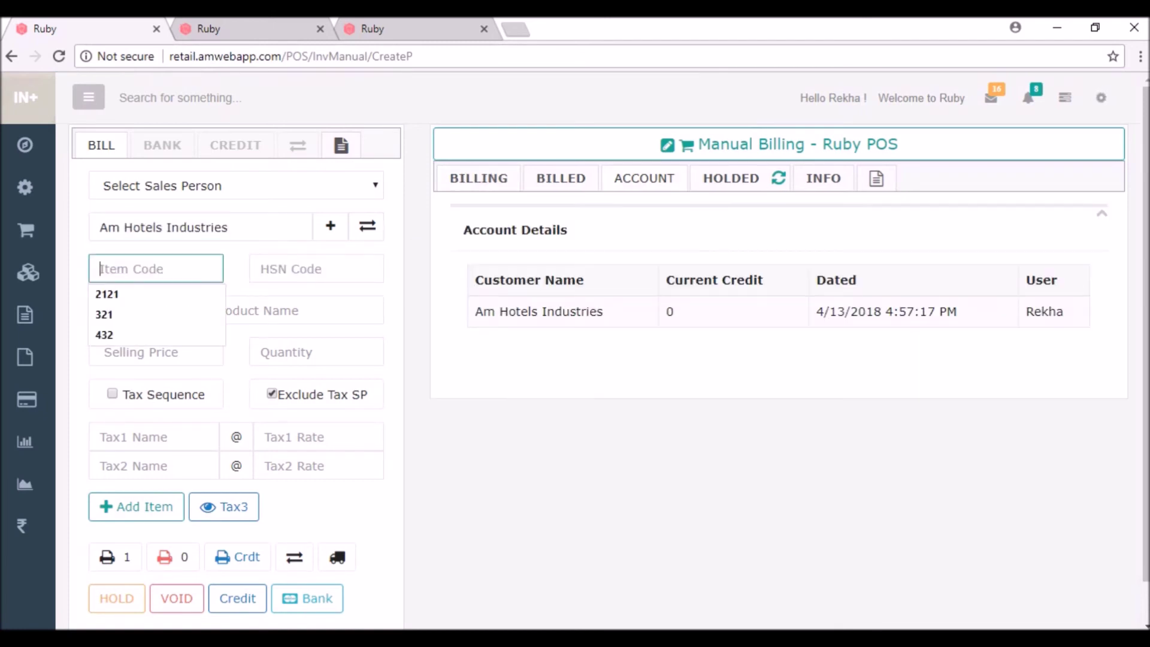
key(Down)
key(Down)
key(Escape)
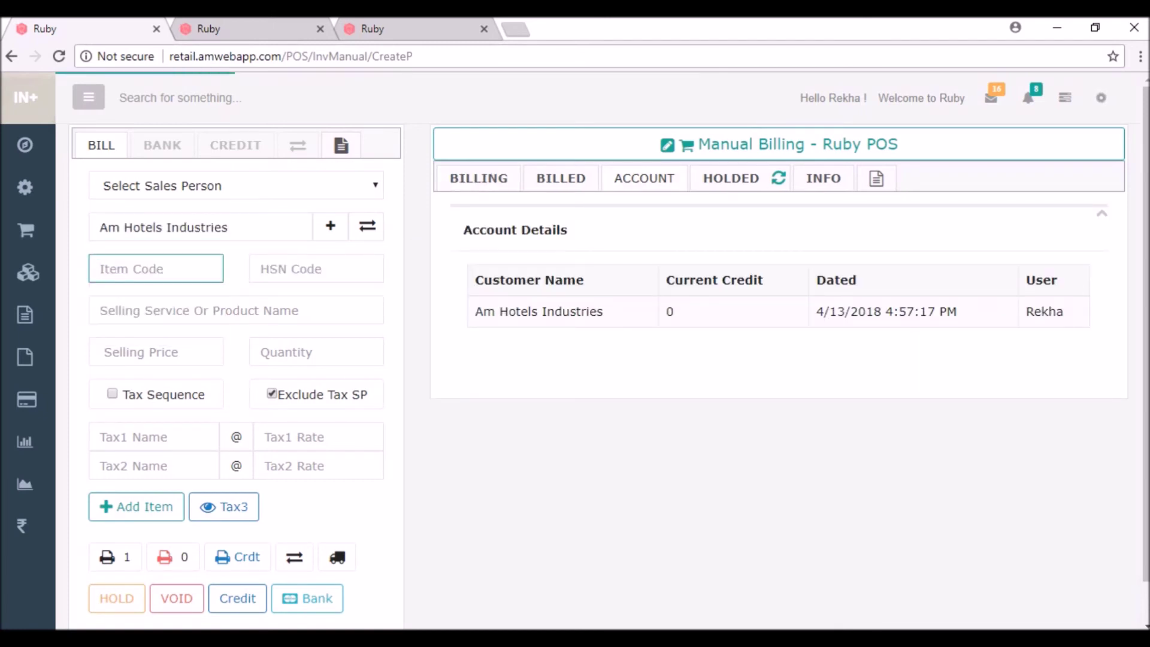
click(236, 310)
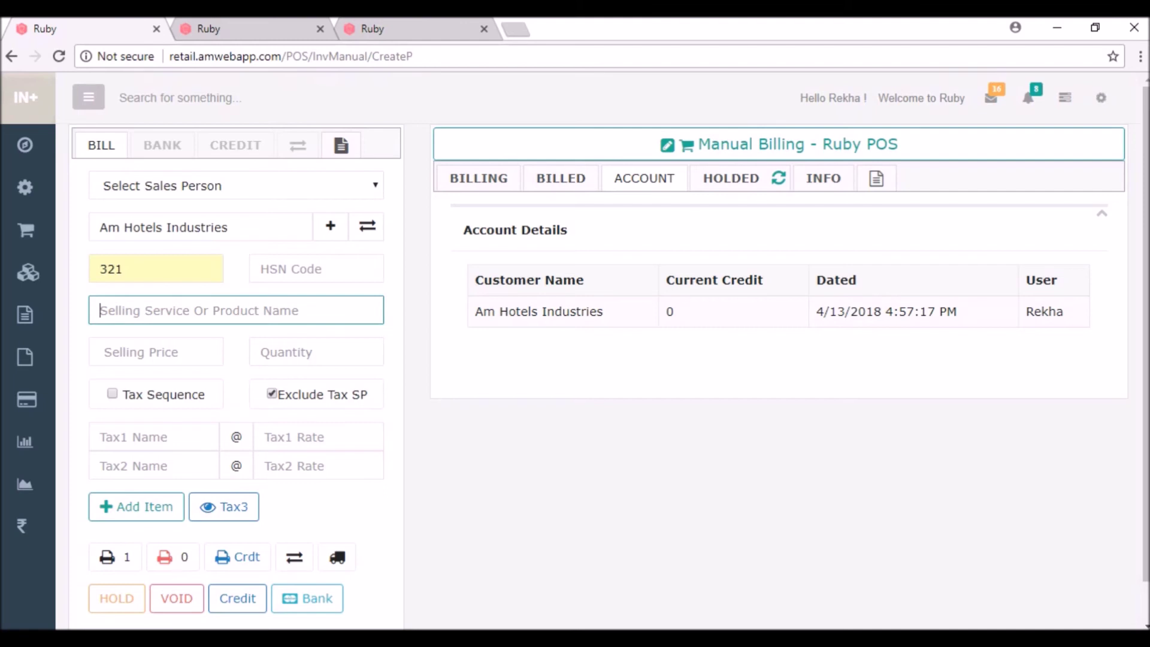
- Add 2 Cakes at 800 each with 20% gst and preview the Rs. 1920 invoice
text(Cake)
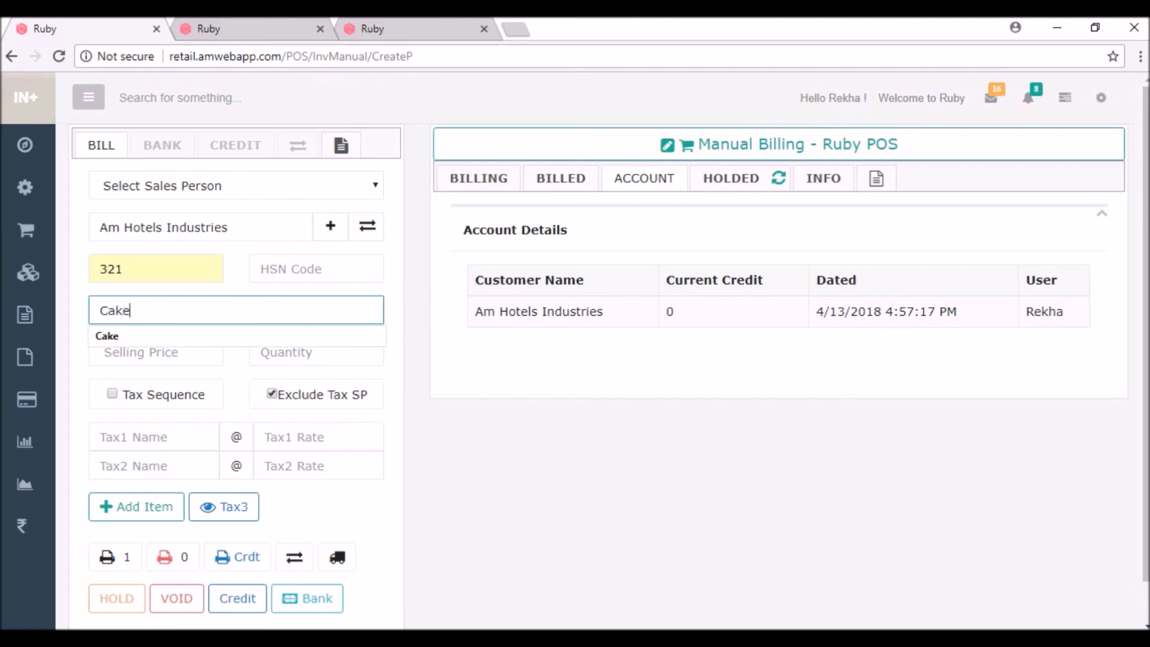
key(Tab)
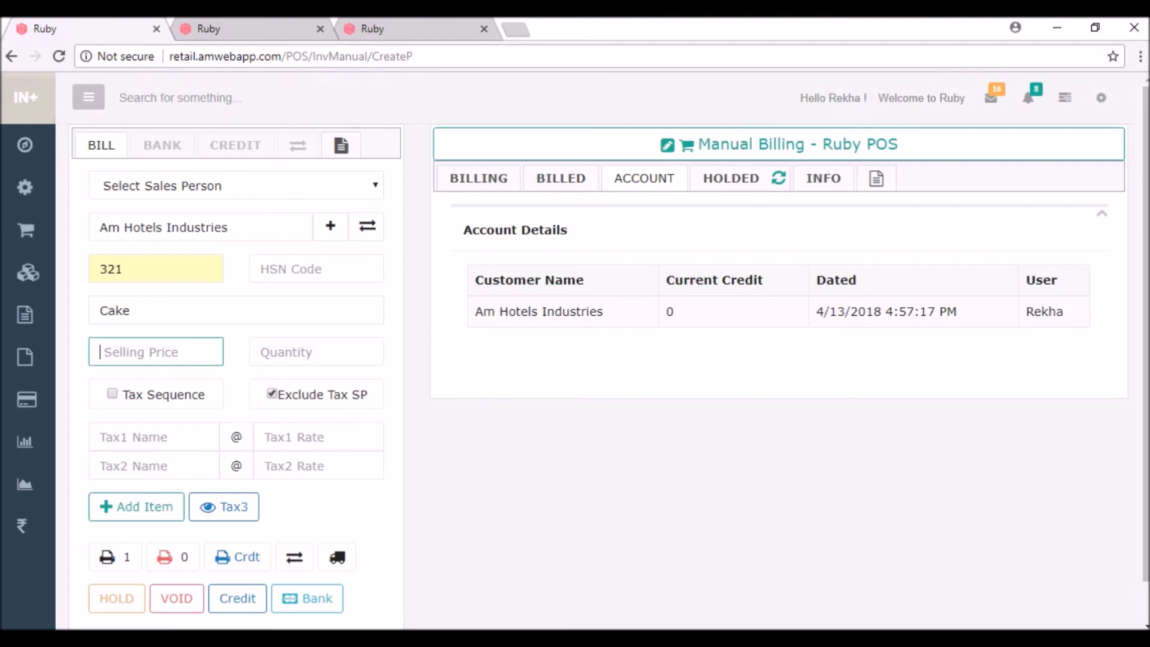
text(800)
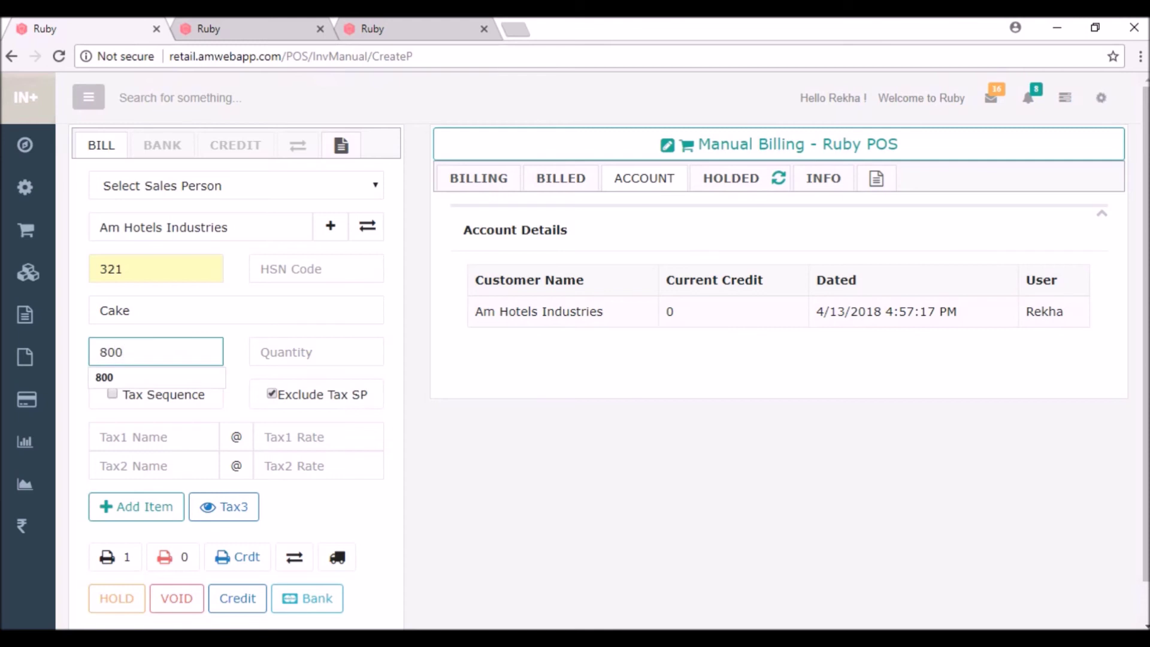
key(Tab)
text(2)
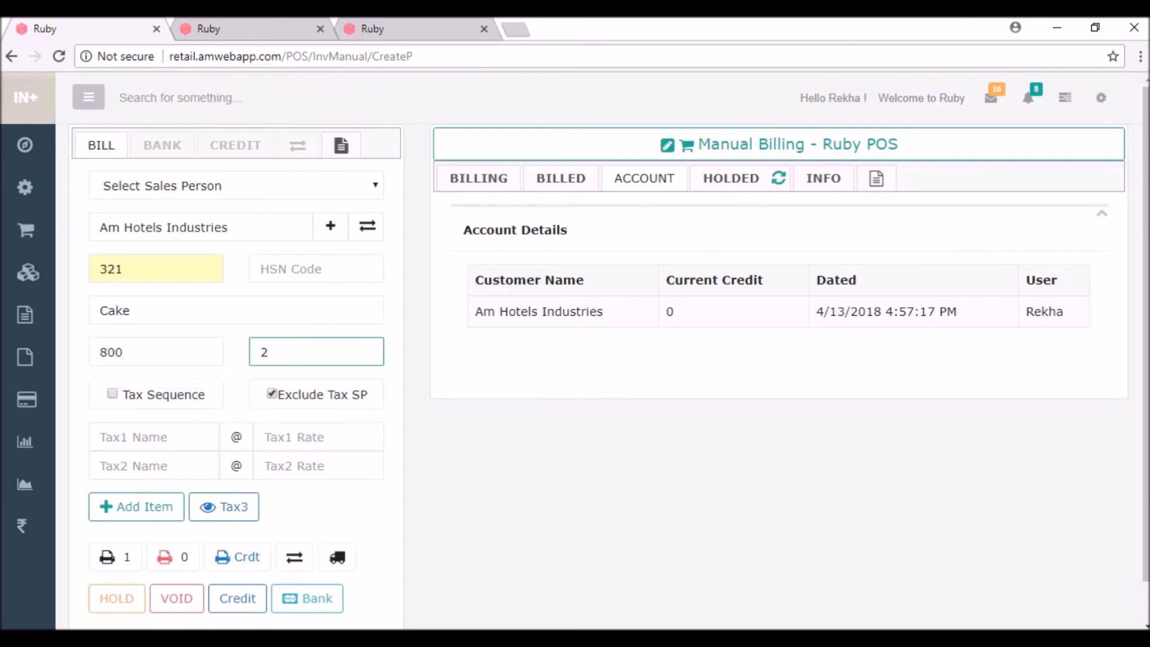
key(Tab)
text(gst)
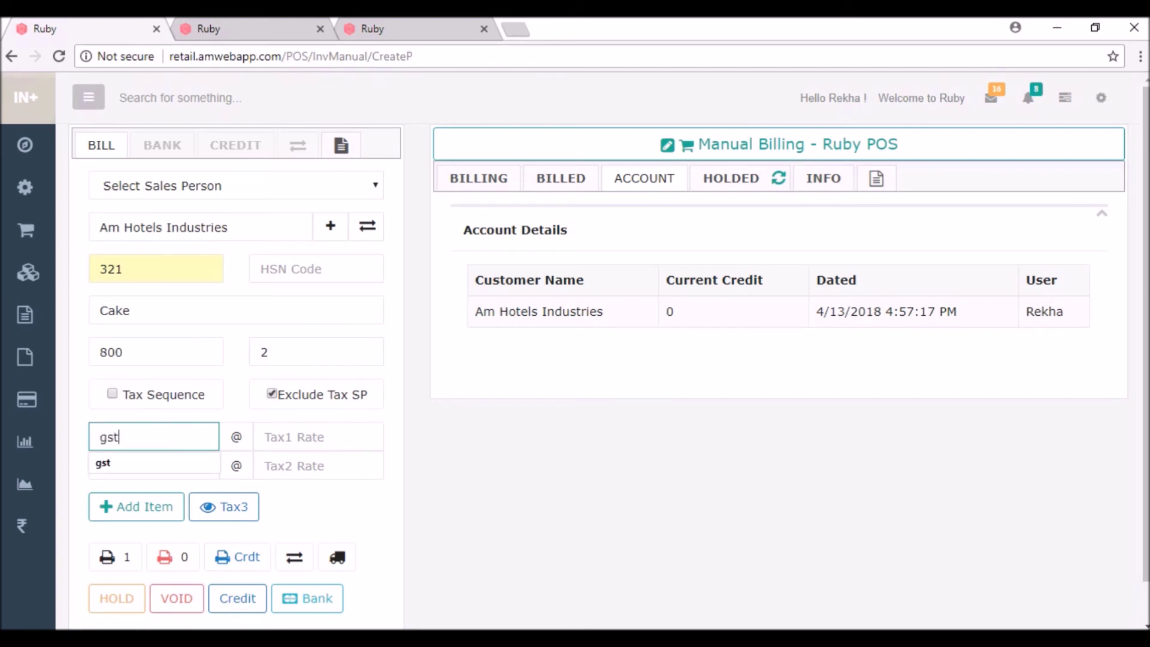
key(Tab)
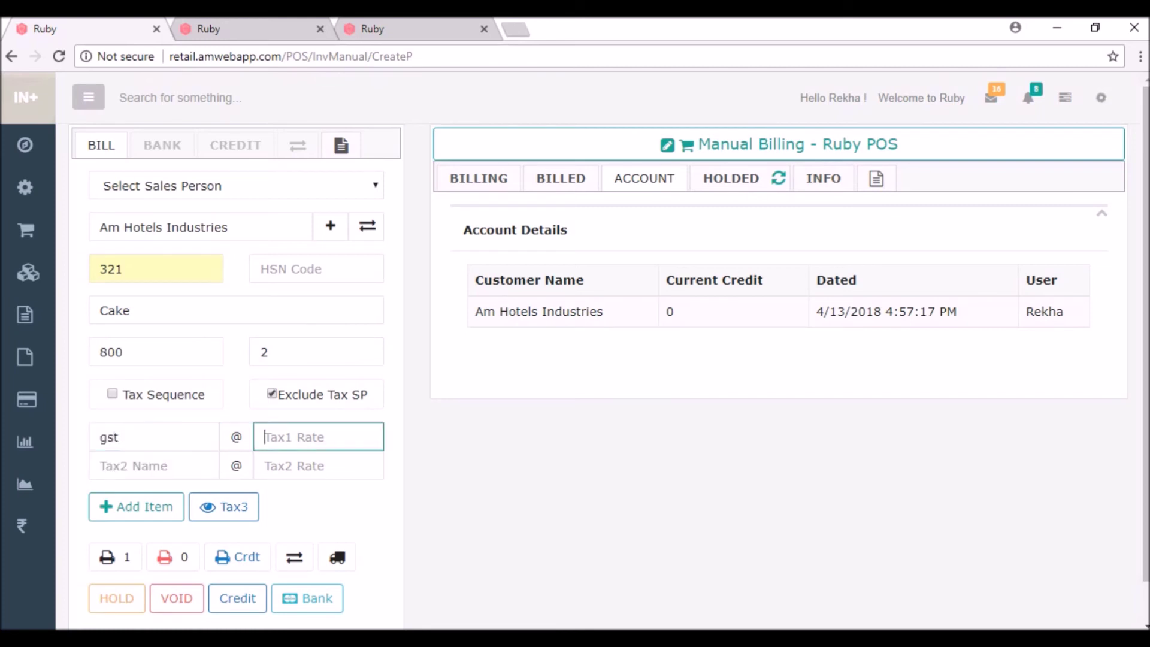
text(20)
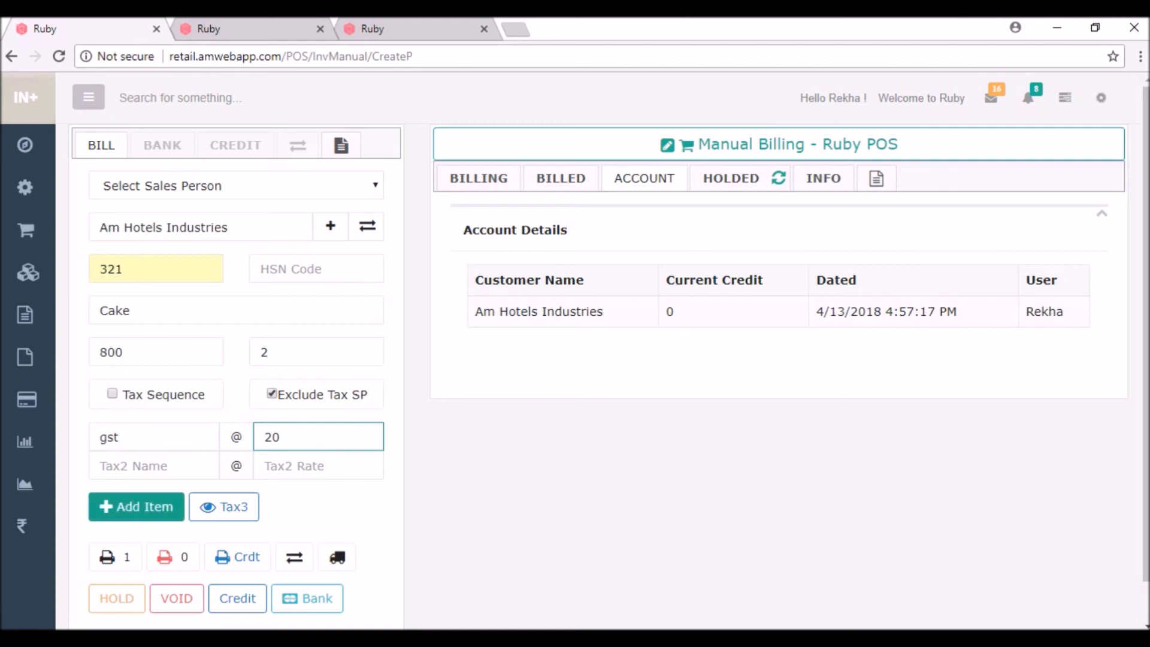
key(Return)
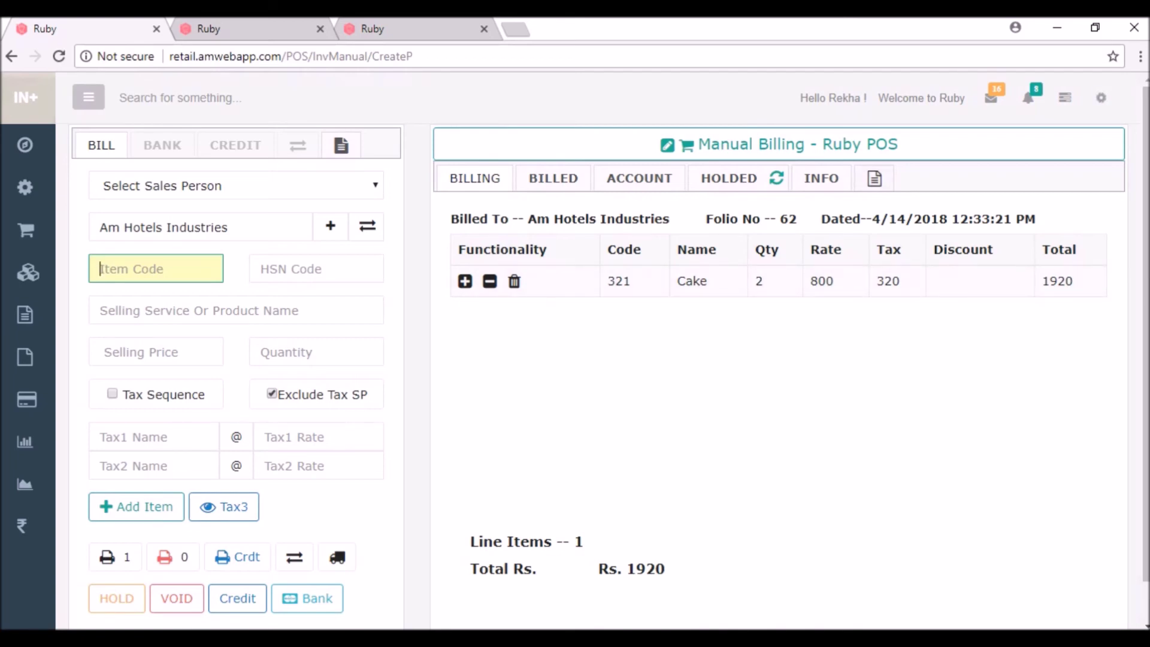
click(875, 178)
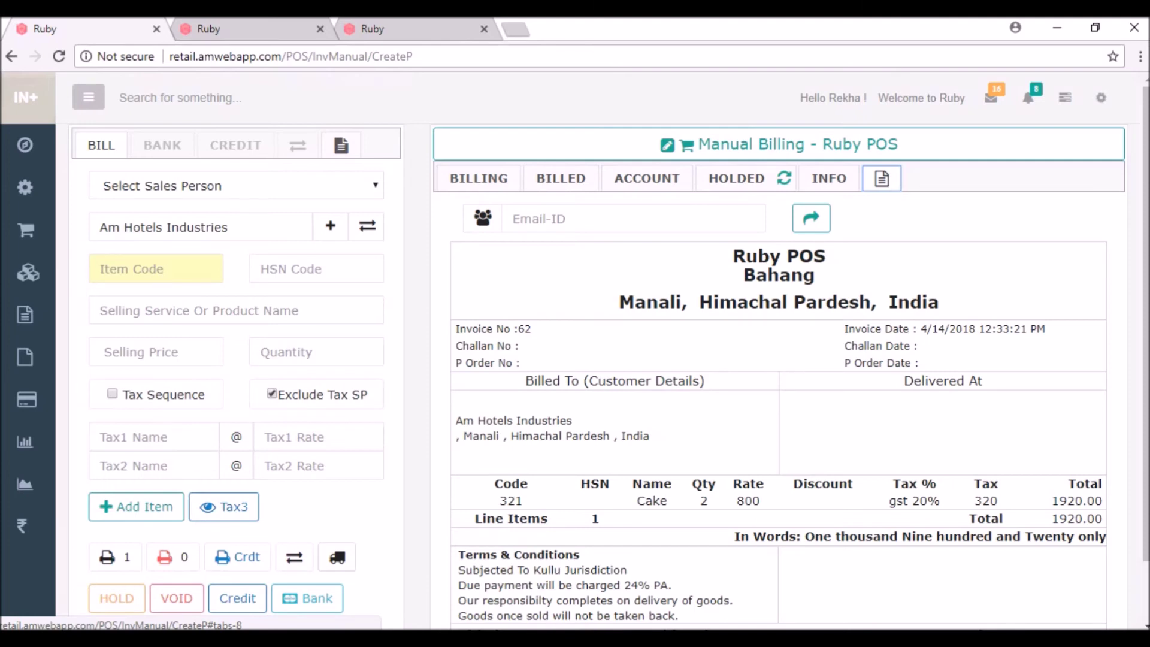
- Tick Ship Here on Am Hotels Industries' existing address to fill invoice 62's Delivered At section
click(337, 557)
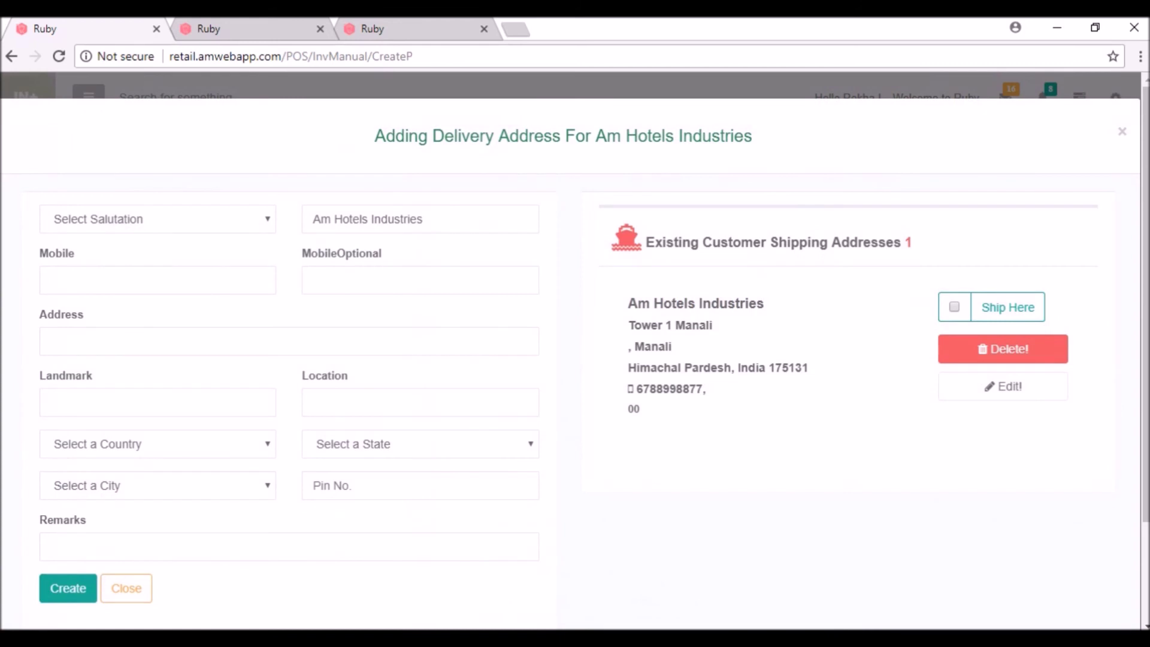
click(954, 306)
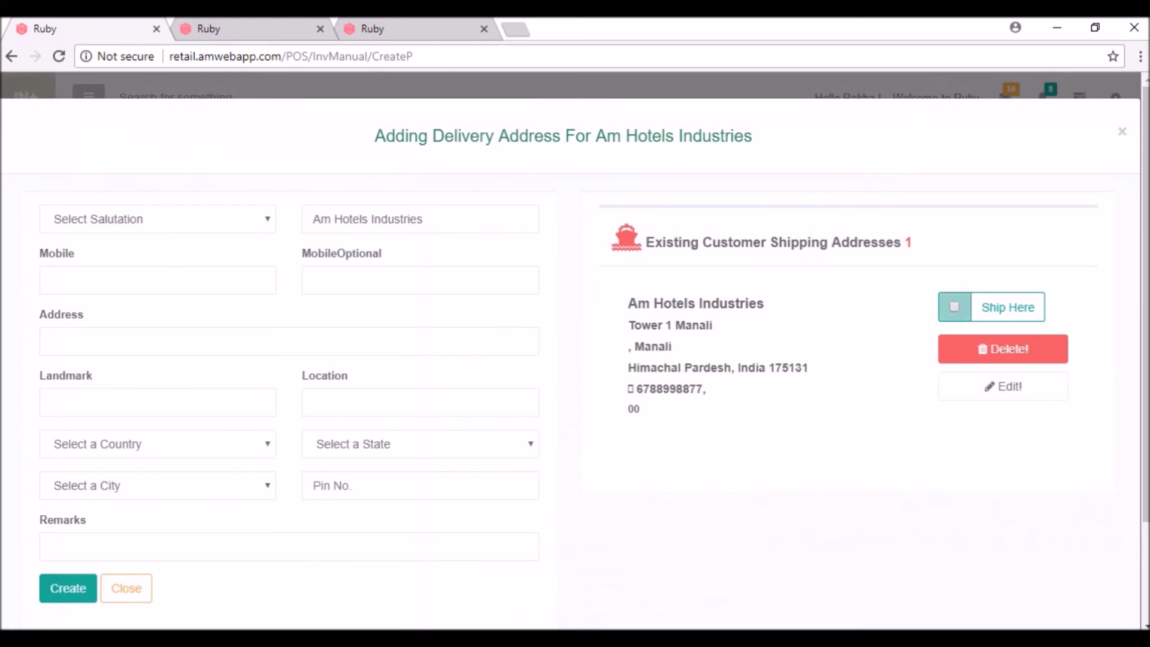
click(1008, 307)
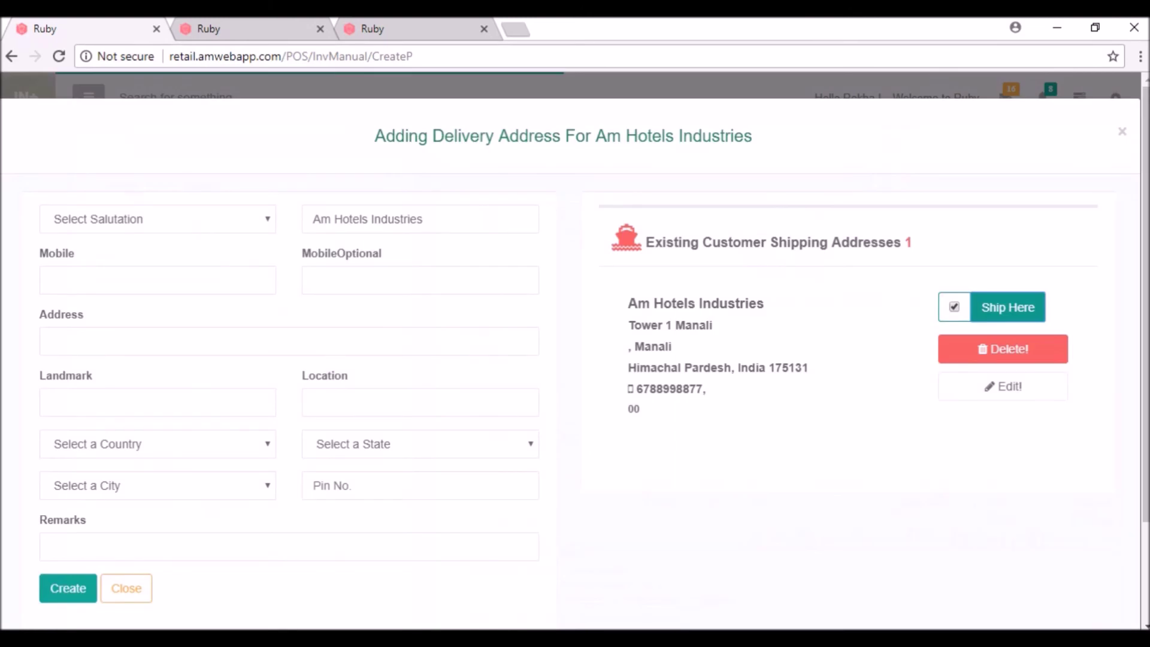
click(126, 588)
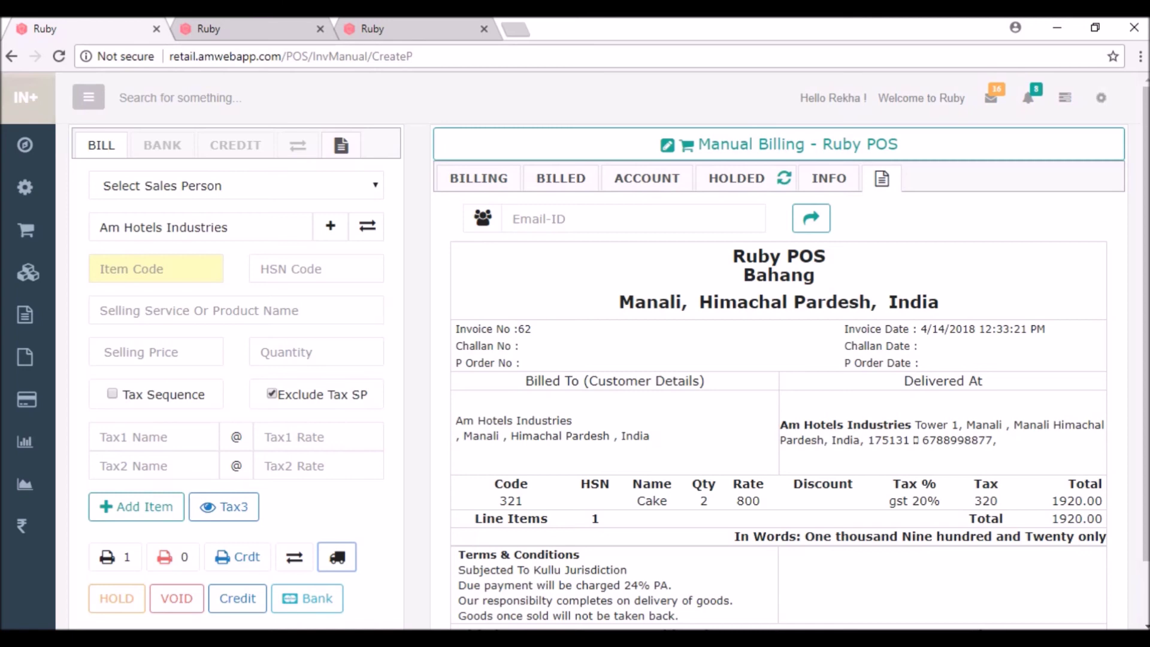
- Print and complete bill 62, then dismiss the Chrome print window
click(111, 557)
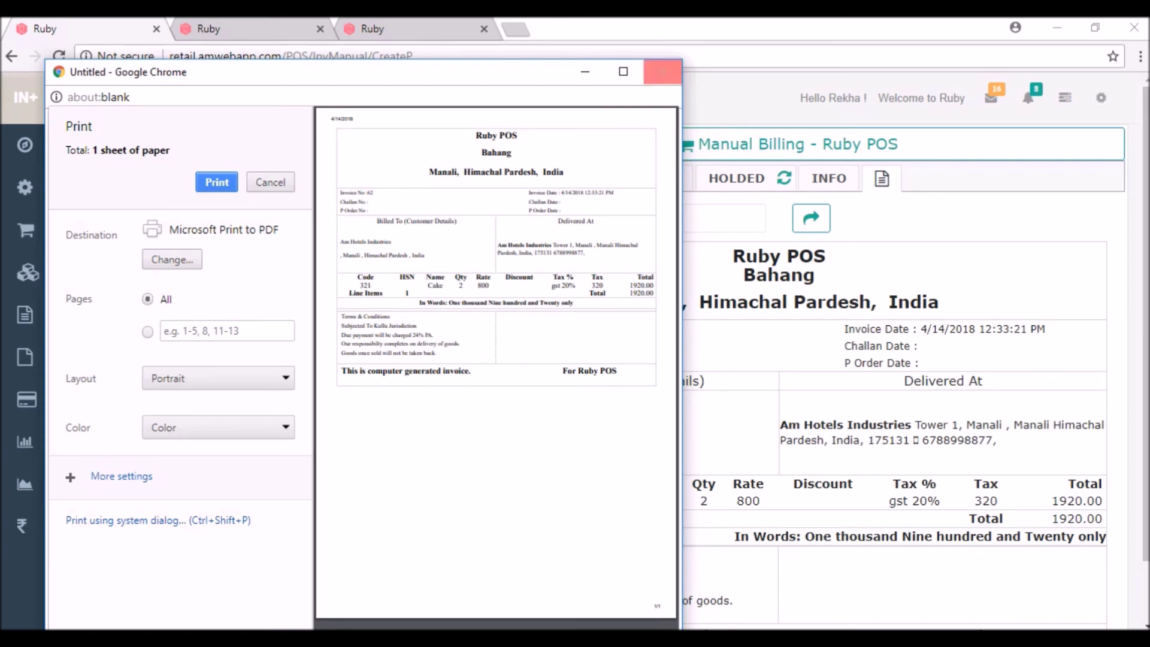
click(662, 71)
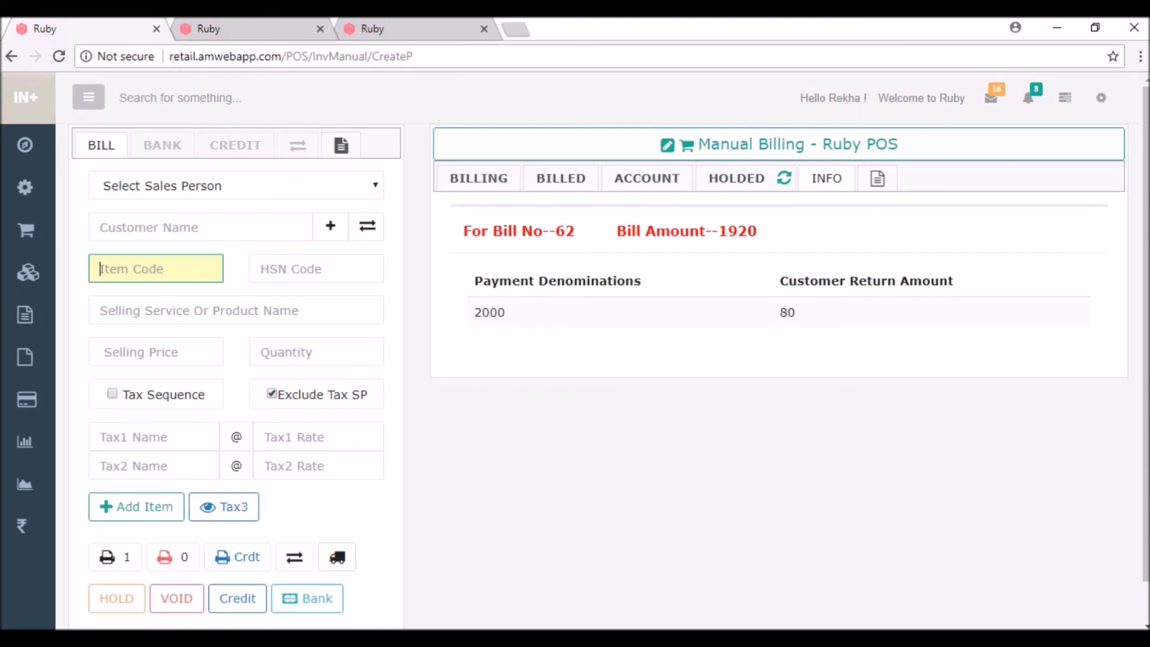
mouse_move(558, 638)
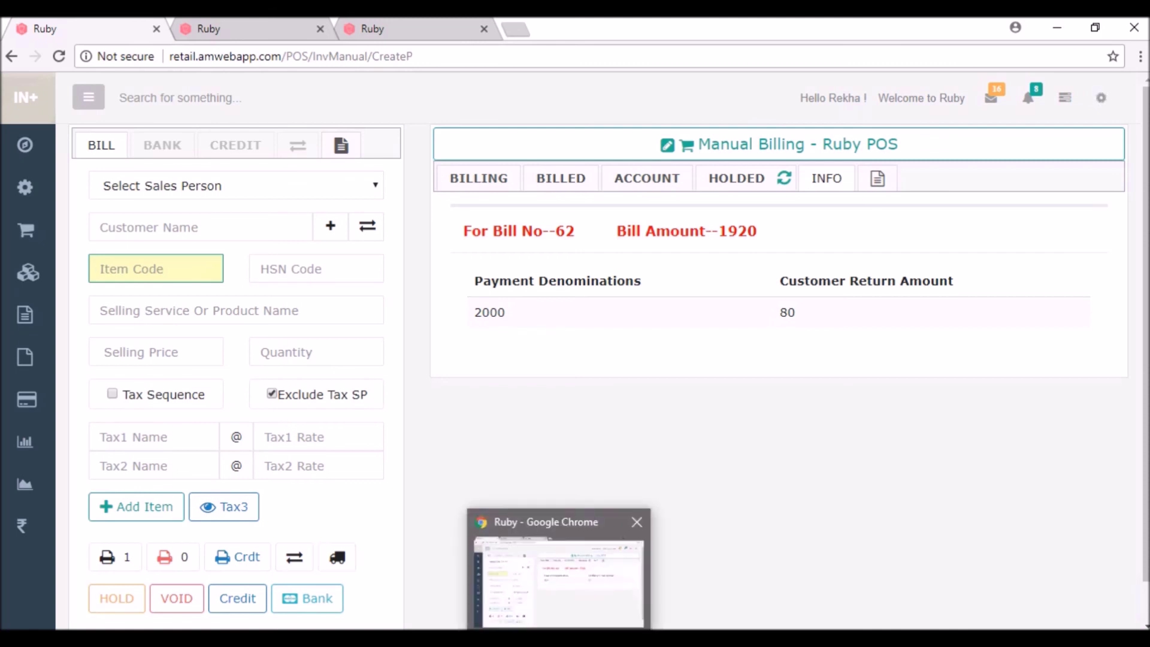